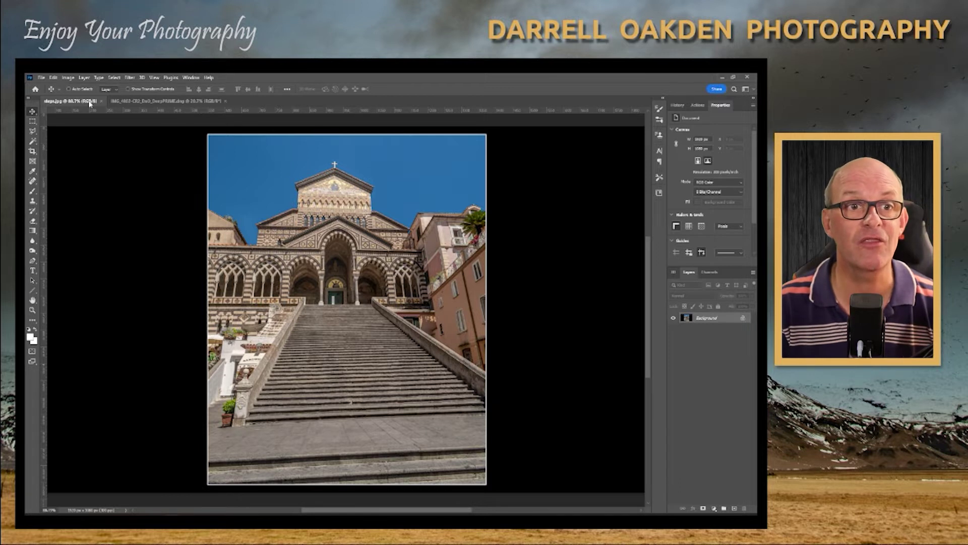
- Switch to the open photo with tourists on the church steps and duplicate its Background layer
left_click(125, 102)
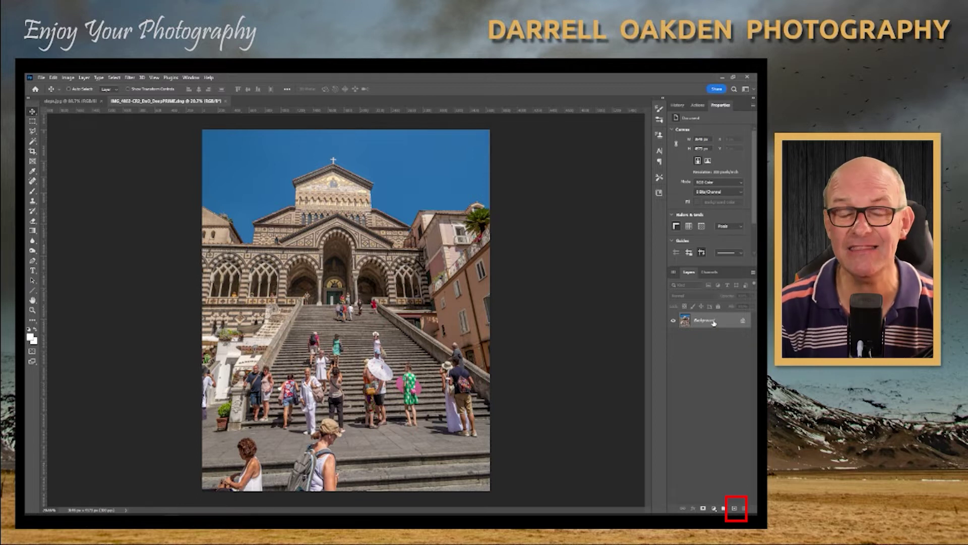
left_click_drag(714, 323, 735, 508)
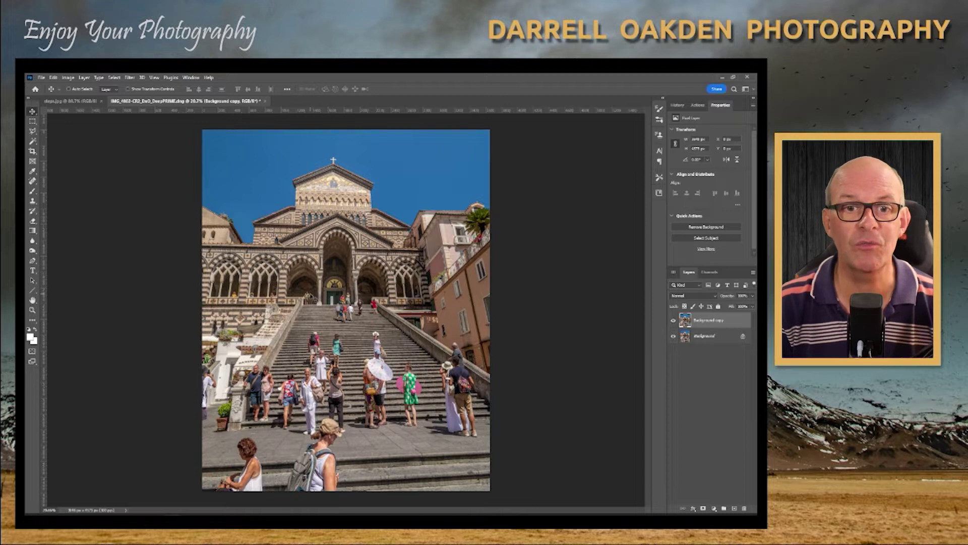
- Use the Clone Stamp with a reduced brush to cover the legs of the man atop the stairs, sampling the dark wall beside him
scroll(306, 301, "up", 10)
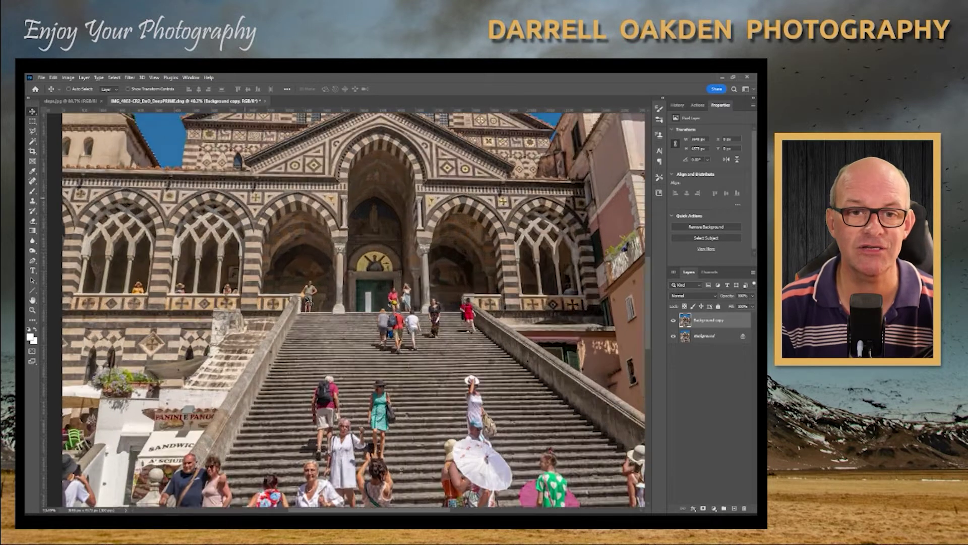
scroll(308, 298, "up", 2)
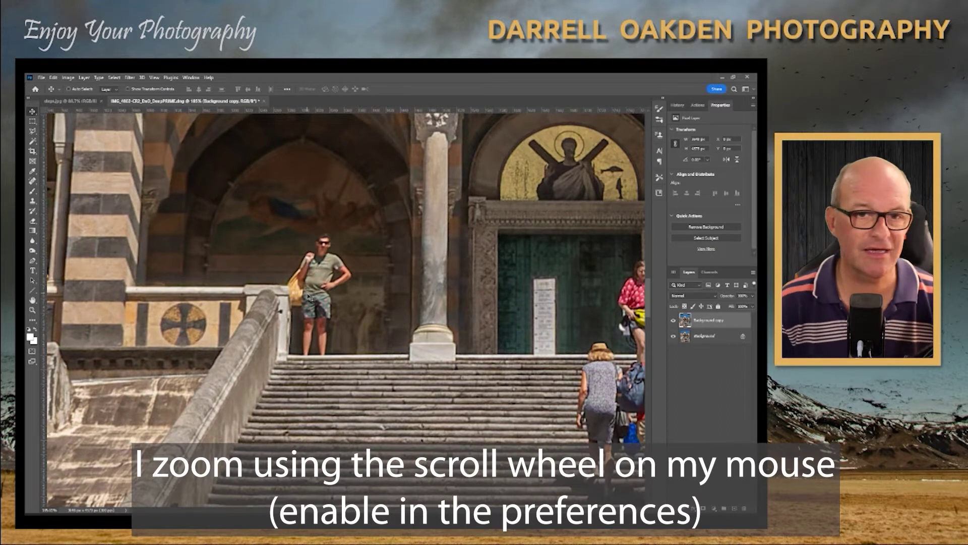
scroll(320, 288, "up", 2)
scroll(322, 286, "down", 1)
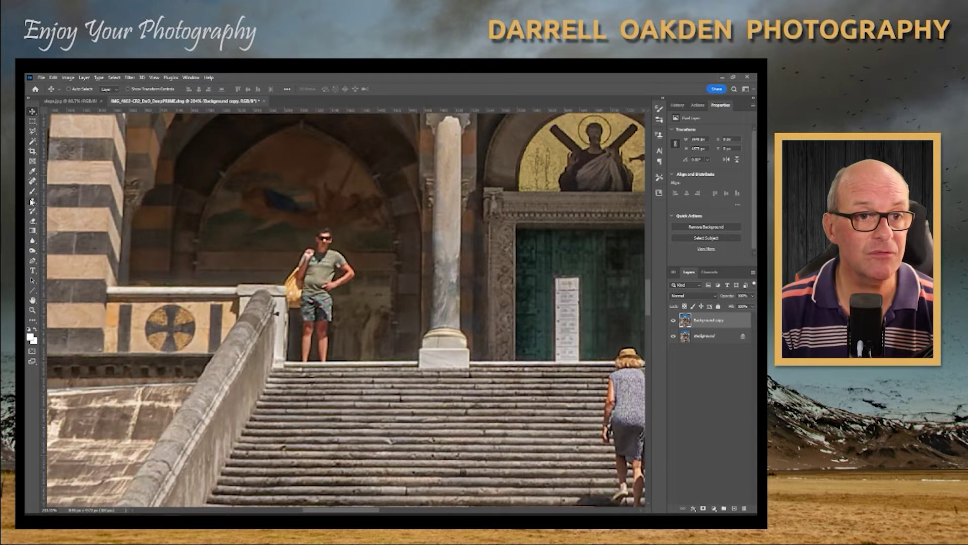
left_click(33, 202)
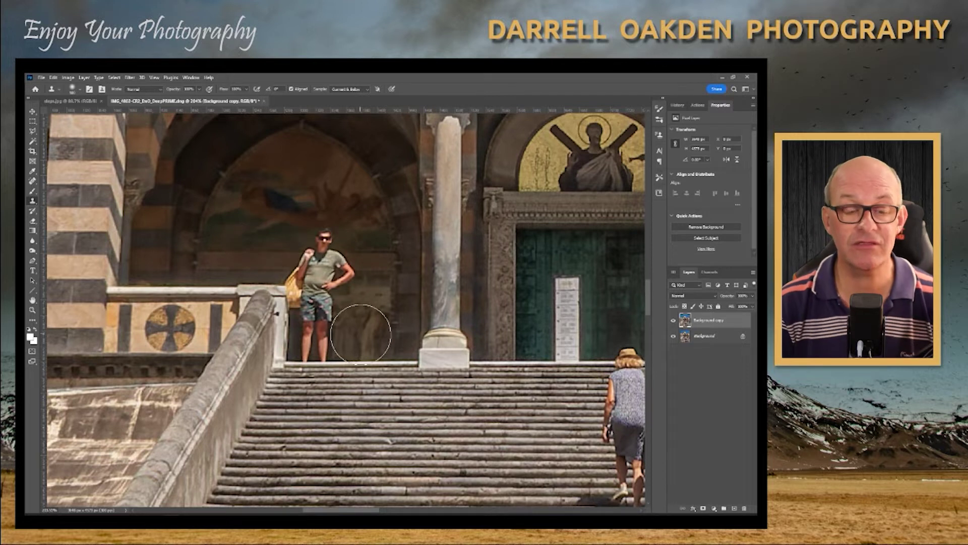
key("bracketleft")
key("bracketleft")
key("bracketleft")
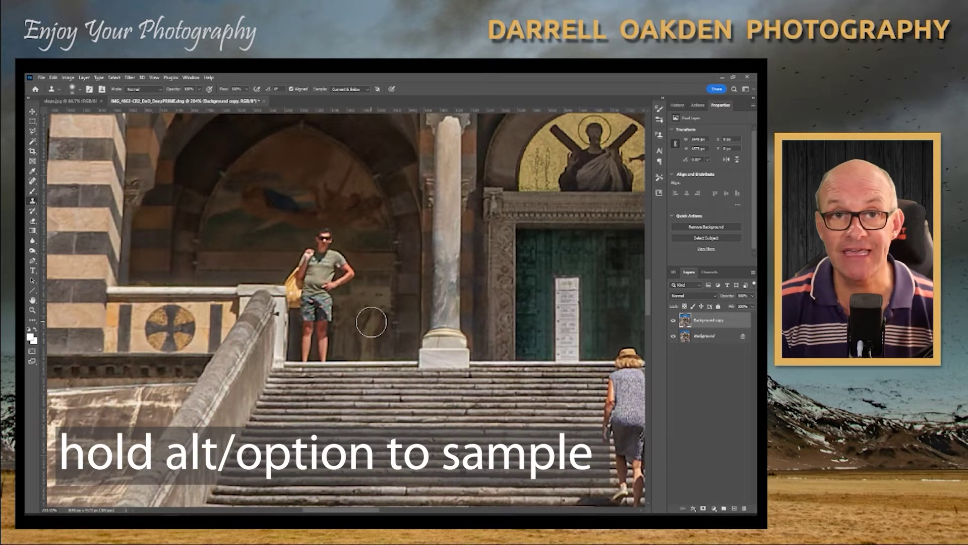
key("alt")
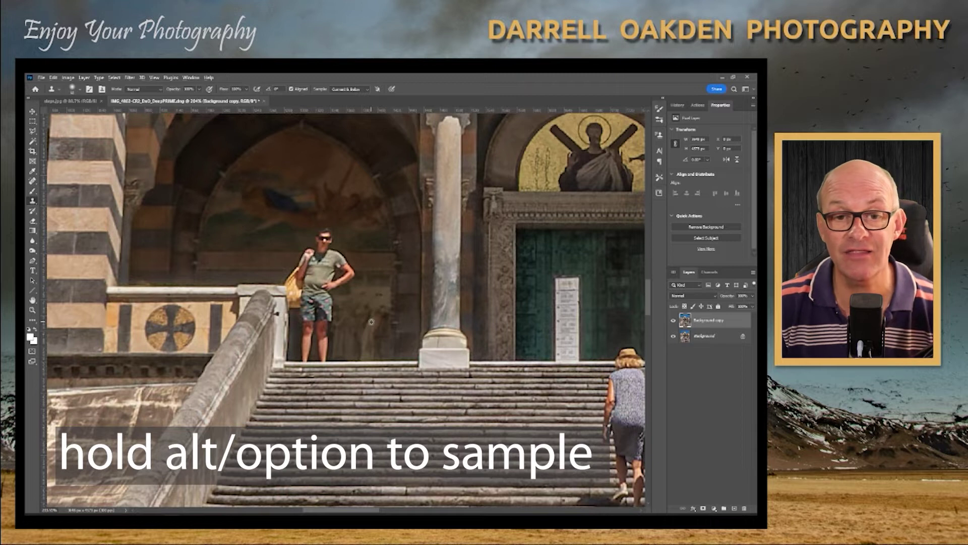
left_click(362, 355, "alt")
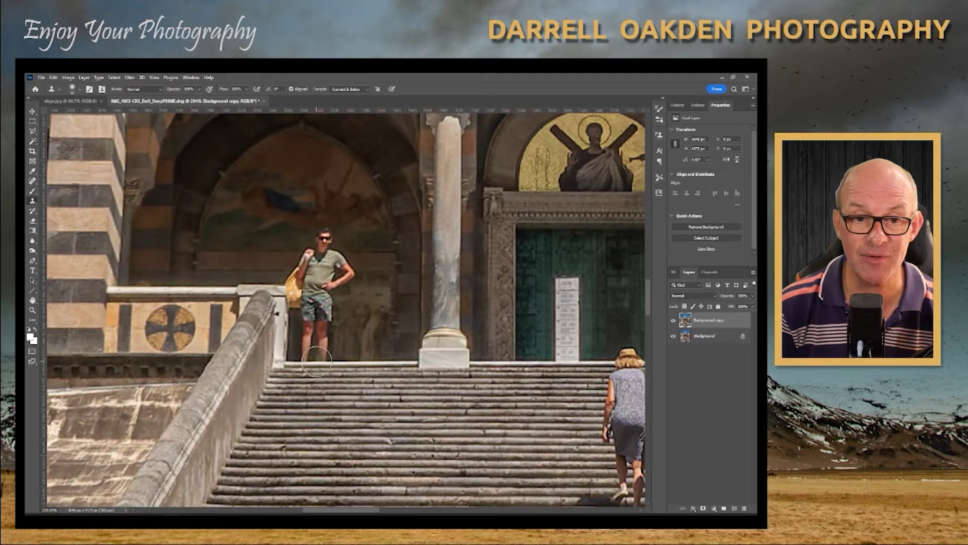
left_click_drag(317, 360, 320, 336)
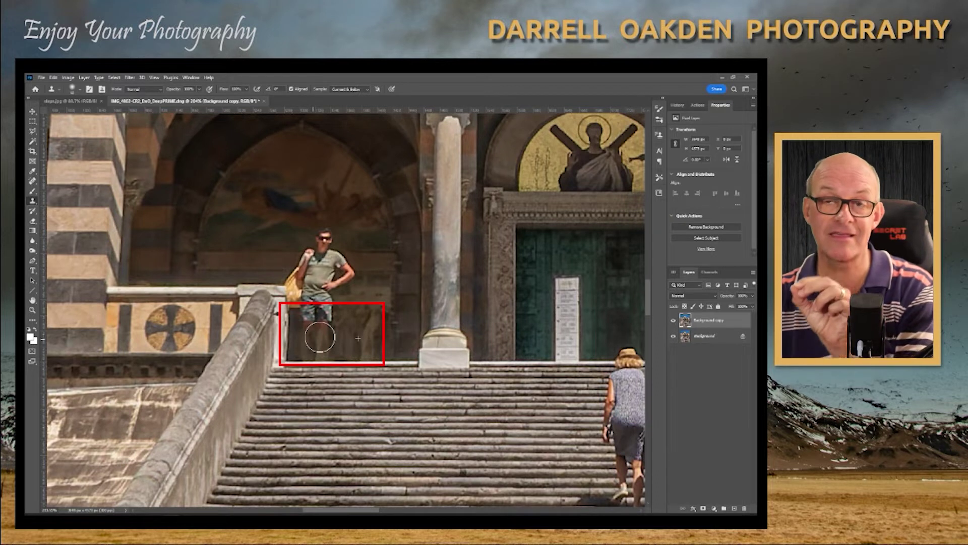
mouse_move(320, 336)
left_mouse_down()
mouse_move(319, 307)
mouse_move(321, 318)
left_mouse_up()
- Sample the dark wall on the other side of the man and clone it over his head, shoulders and upper body
scroll(323, 319, "down", 5)
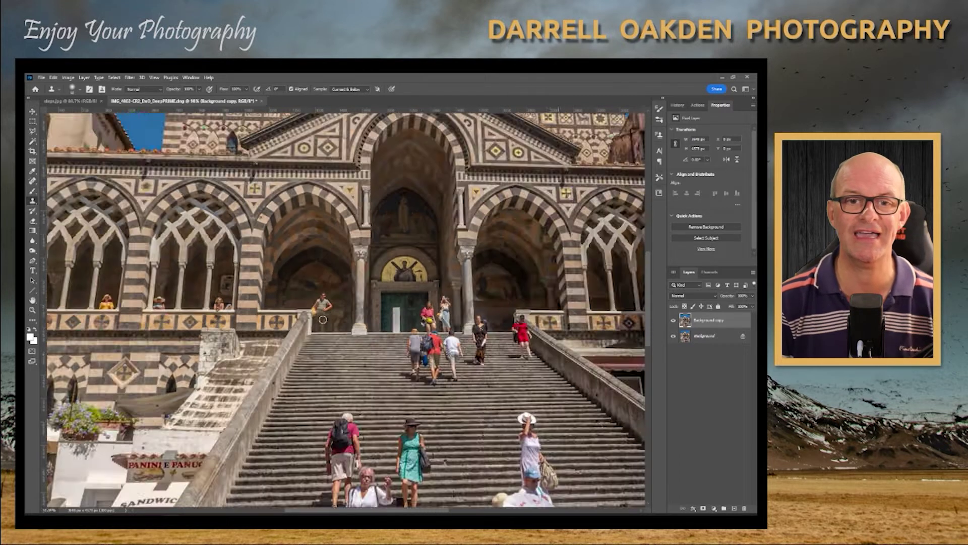
scroll(323, 319, "down", 5)
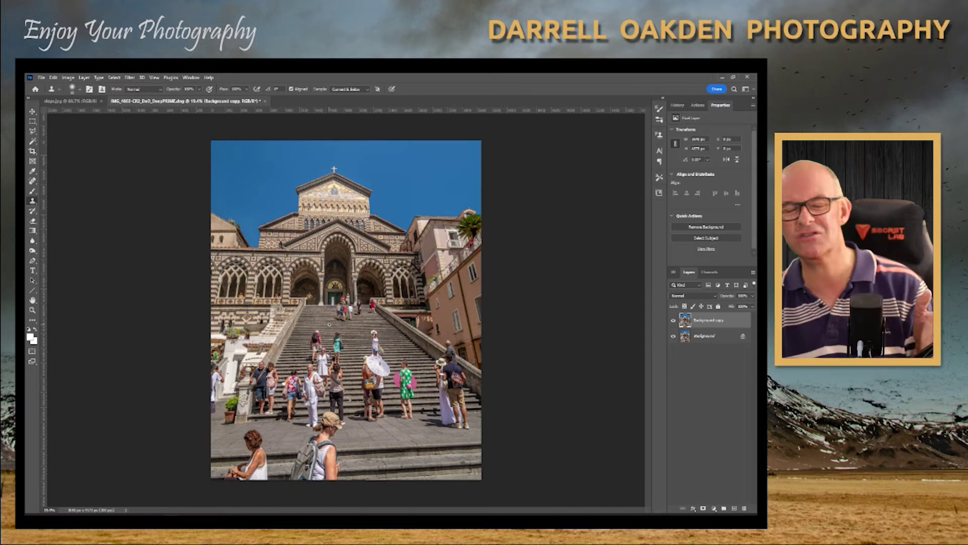
scroll(292, 302, "up", 8)
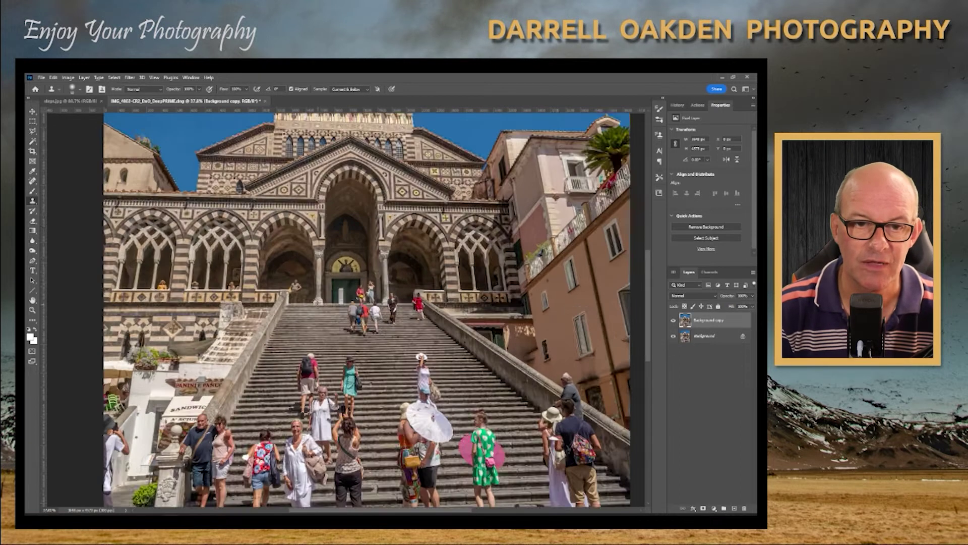
scroll(291, 301, "up", 3)
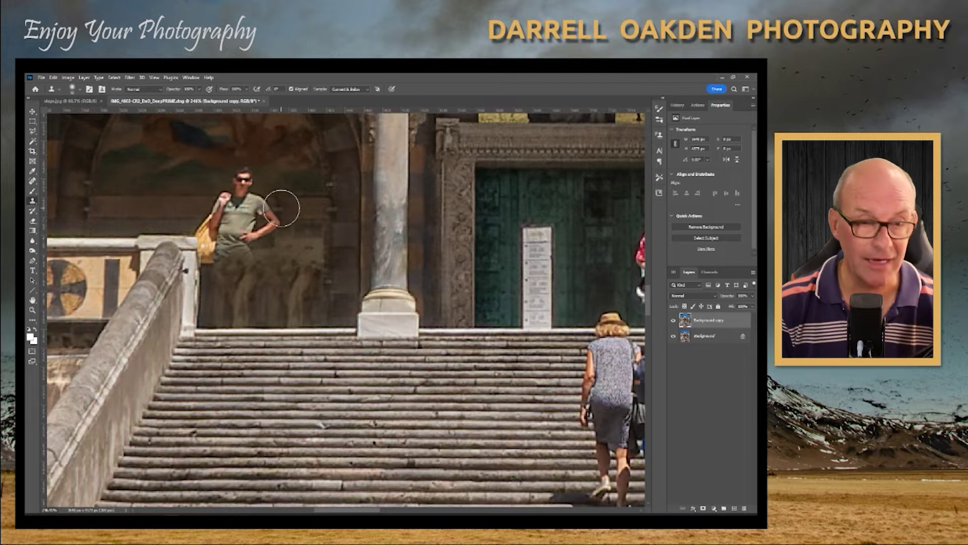
left_click(144, 218, "alt")
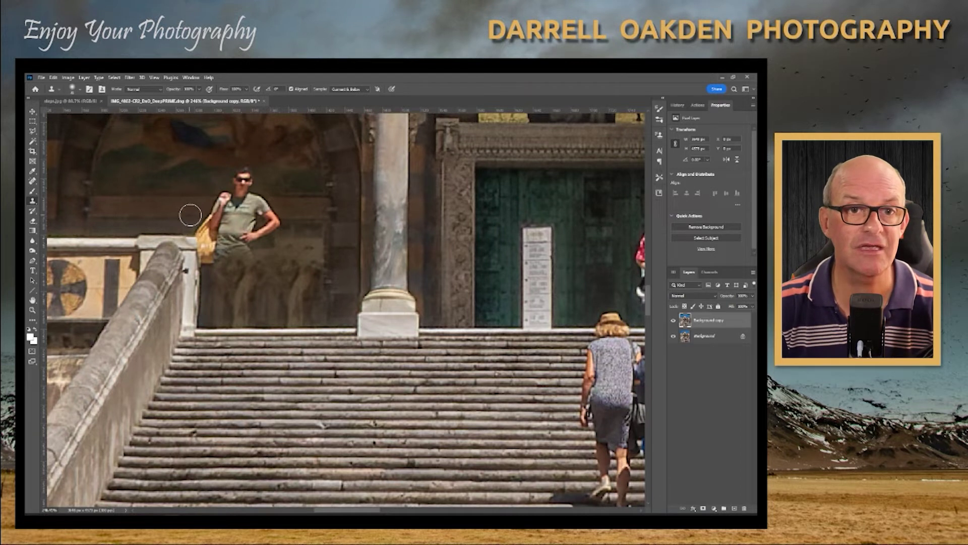
left_click_drag(207, 217, 213, 217)
mouse_move(224, 217)
left_mouse_down()
mouse_move(253, 219)
mouse_move(218, 205)
mouse_move(258, 202)
mouse_move(230, 198)
mouse_move(255, 197)
mouse_move(236, 192)
mouse_move(250, 189)
mouse_move(236, 184)
mouse_move(244, 176)
mouse_move(255, 190)
mouse_move(235, 190)
mouse_move(264, 199)
mouse_move(270, 213)
mouse_move(254, 214)
mouse_move(275, 217)
mouse_move(202, 220)
left_mouse_up()
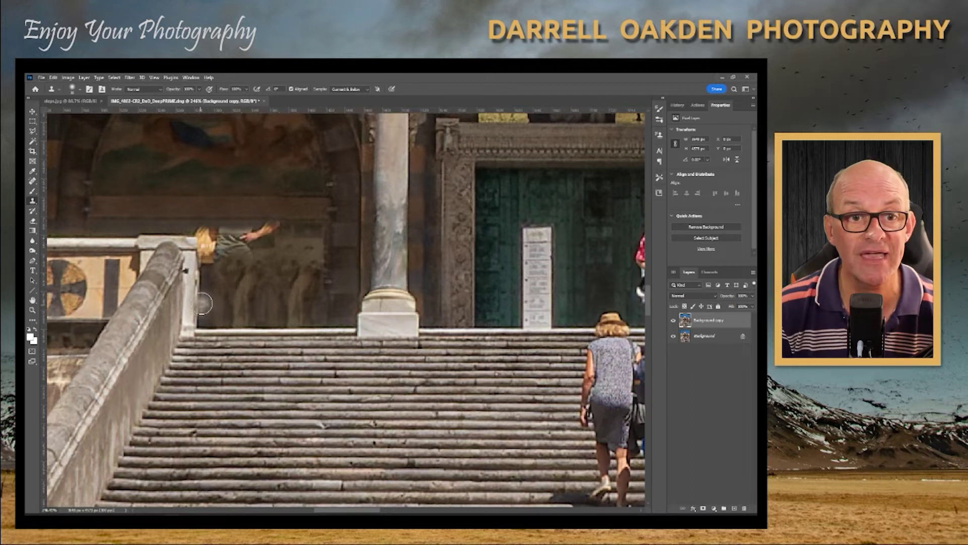
- Clone away the man's yellow bag and the remains of his waist and arm, adjusting the brush size for the details
left_click_drag(205, 251, 208, 265)
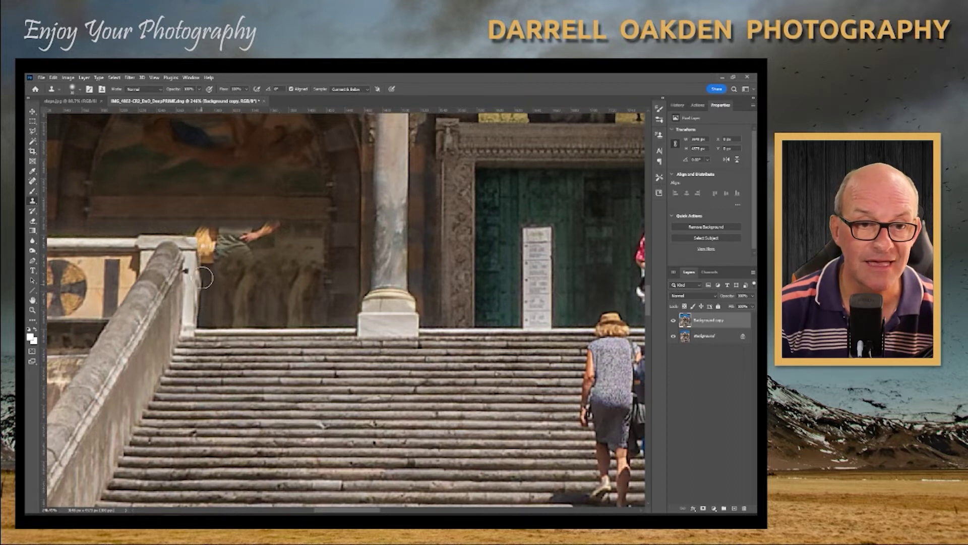
mouse_move(204, 266)
left_mouse_down()
mouse_move(207, 244)
mouse_move(216, 259)
mouse_move(219, 241)
mouse_move(189, 231)
mouse_move(217, 216)
mouse_move(251, 257)
mouse_move(227, 224)
mouse_move(196, 219)
mouse_move(229, 222)
mouse_move(232, 242)
left_mouse_up()
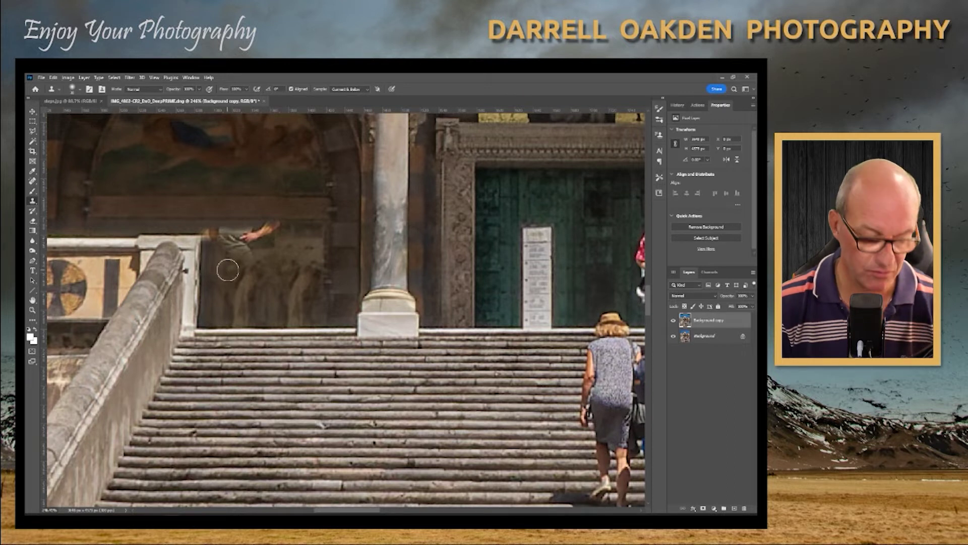
key("bracketleft")
key("bracketleft")
key("bracketleft")
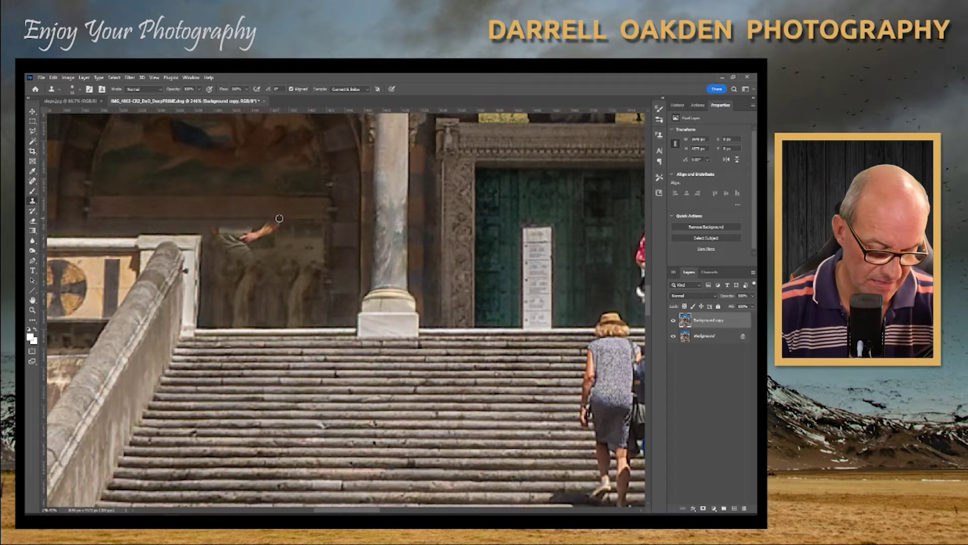
key("bracketright")
key("bracketright")
key("bracketright")
key("bracketright")
mouse_move(273, 221)
left_mouse_down()
mouse_move(239, 234)
mouse_move(254, 247)
mouse_move(246, 247)
mouse_move(221, 232)
mouse_move(244, 225)
left_mouse_up()
- Compare the whole photo before and after the removal by toggling the visibility of the Background copy layer
scroll(249, 261, "down", 3)
scroll(248, 261, "down", 6)
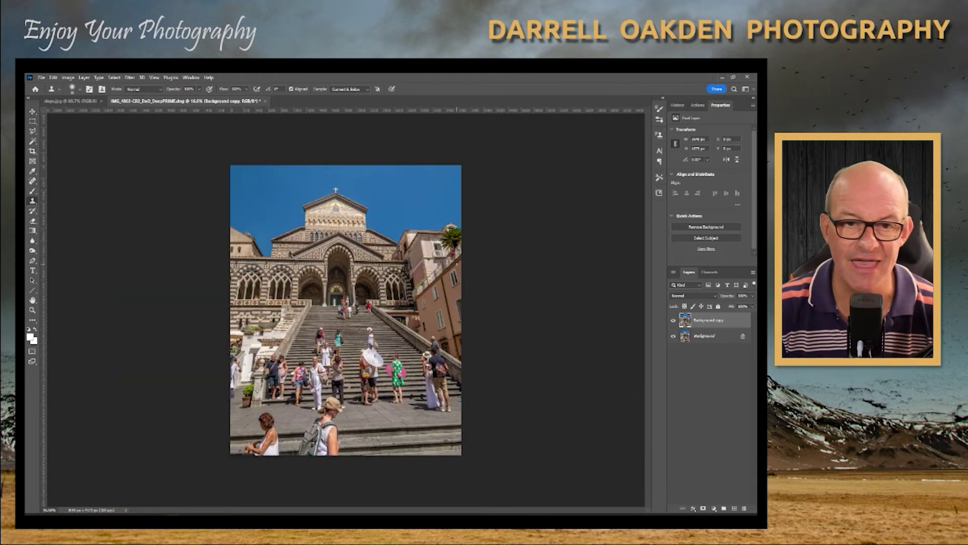
left_click(672, 323)
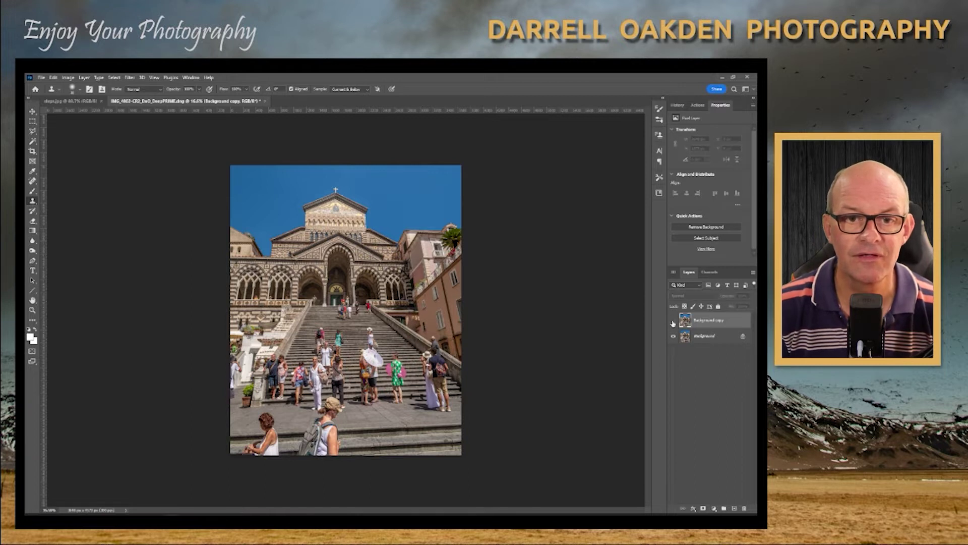
left_click(673, 323)
left_click(673, 323)
left_click(673, 323)
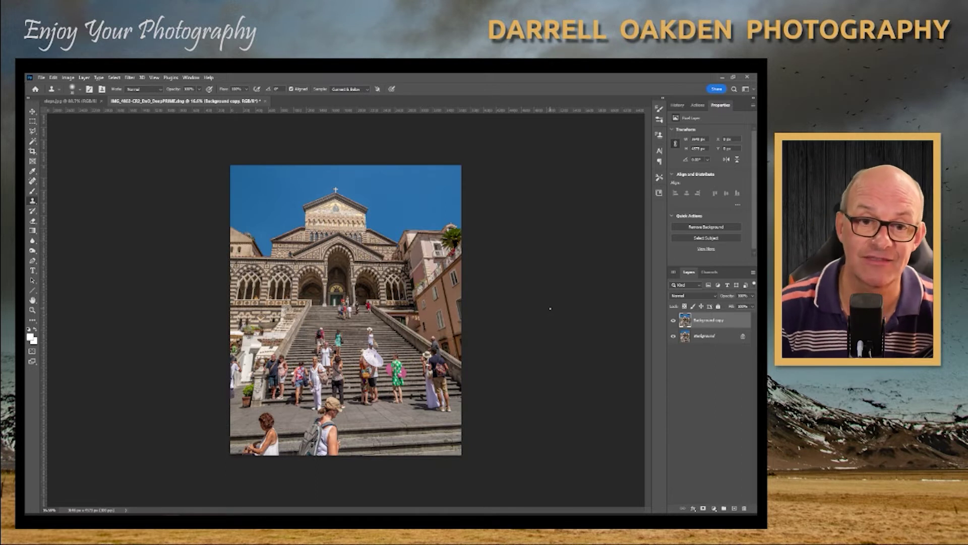
- Clone the stair edges and wall shadow over the legs of the woman in red with a smaller brush, sampling from lower steps
scroll(372, 316, "up", 6)
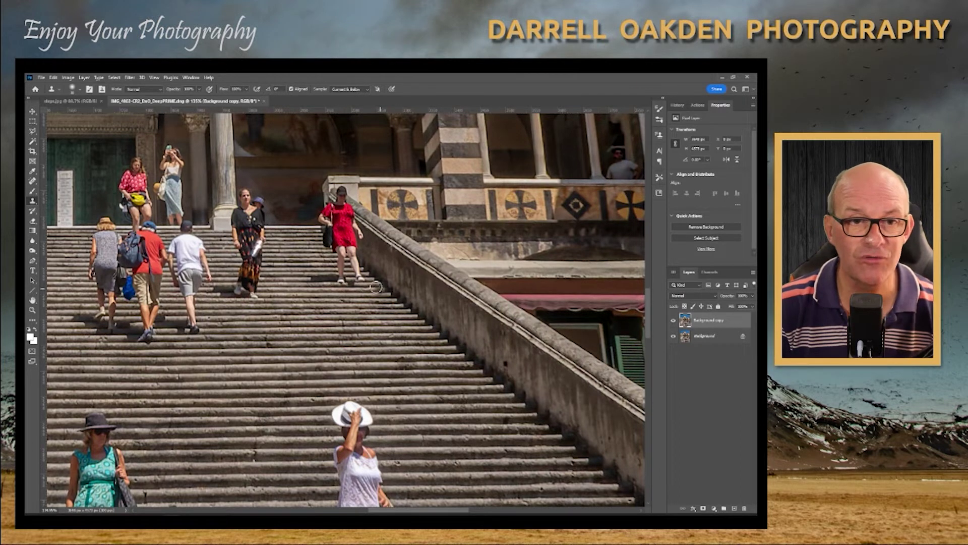
scroll(376, 277, "up", 2)
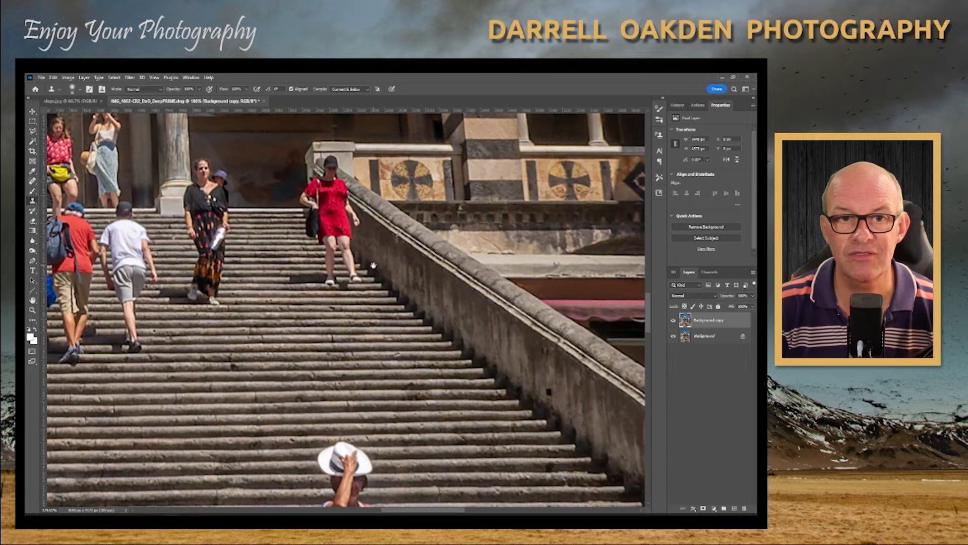
left_click_drag(376, 278, 384, 299)
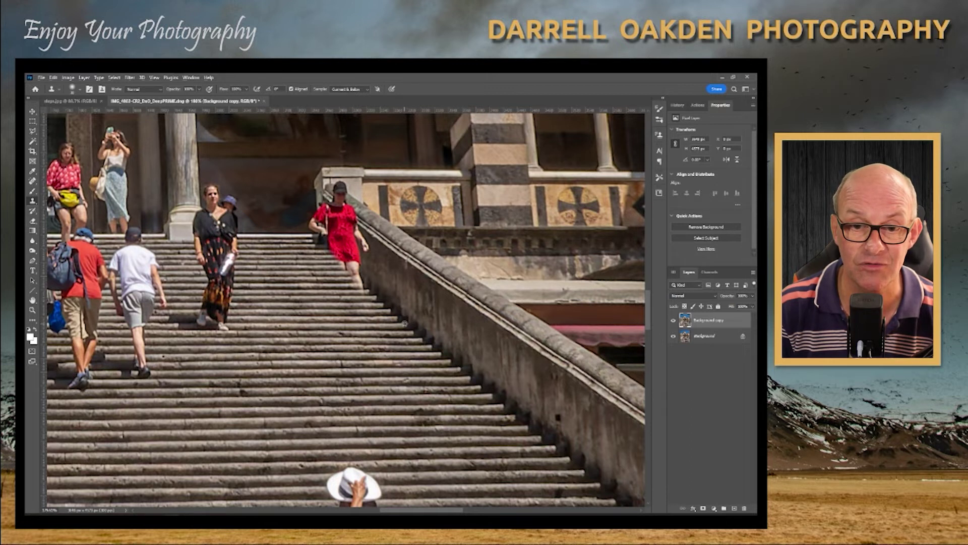
scroll(405, 323, "up", 5)
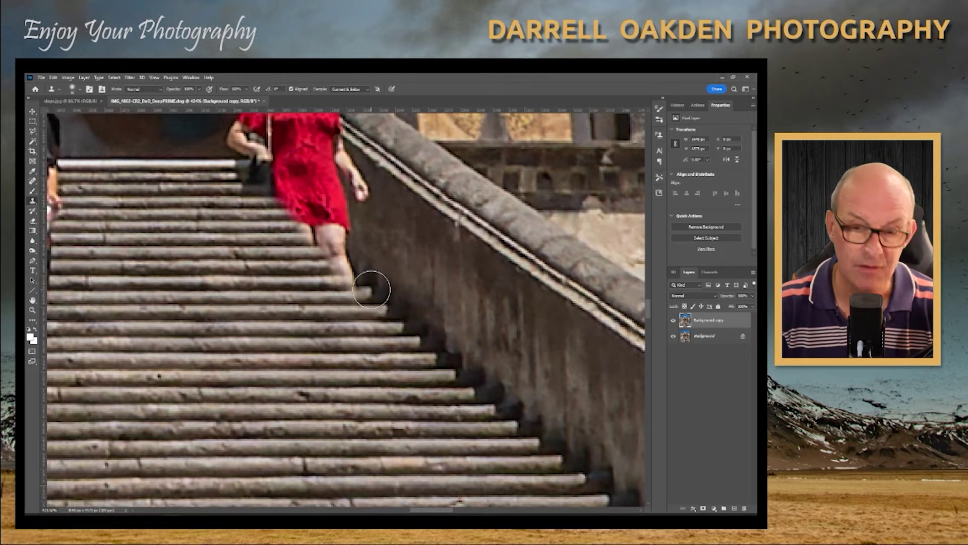
key("bracketleft")
key("bracketleft")
key("bracketleft")
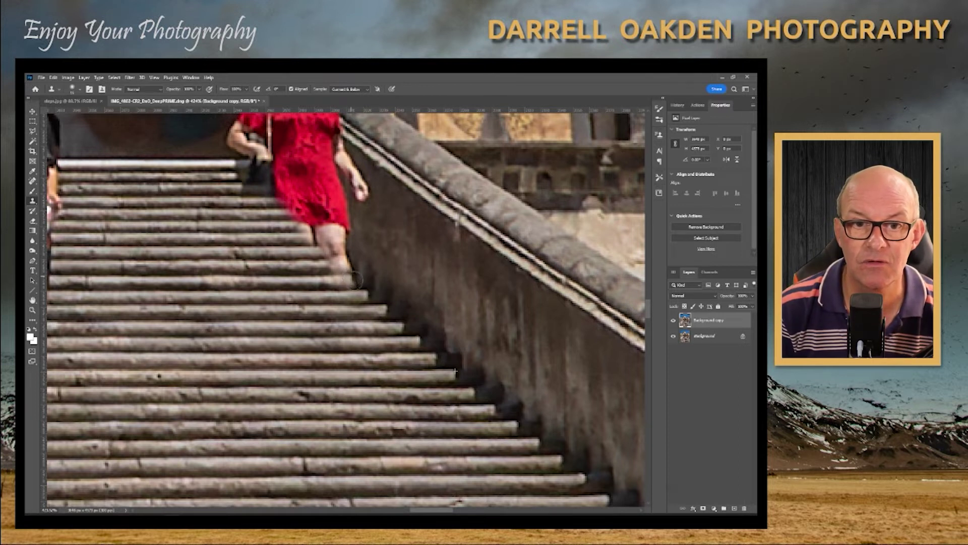
left_click(419, 338, "alt")
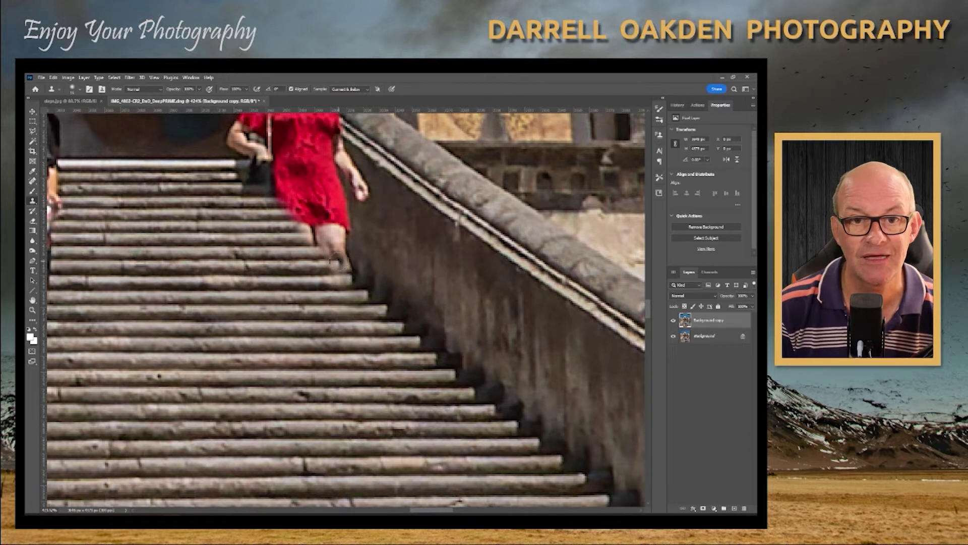
mouse_move(338, 263)
left_mouse_down()
mouse_move(349, 260)
mouse_move(334, 251)
mouse_move(343, 244)
left_mouse_up()
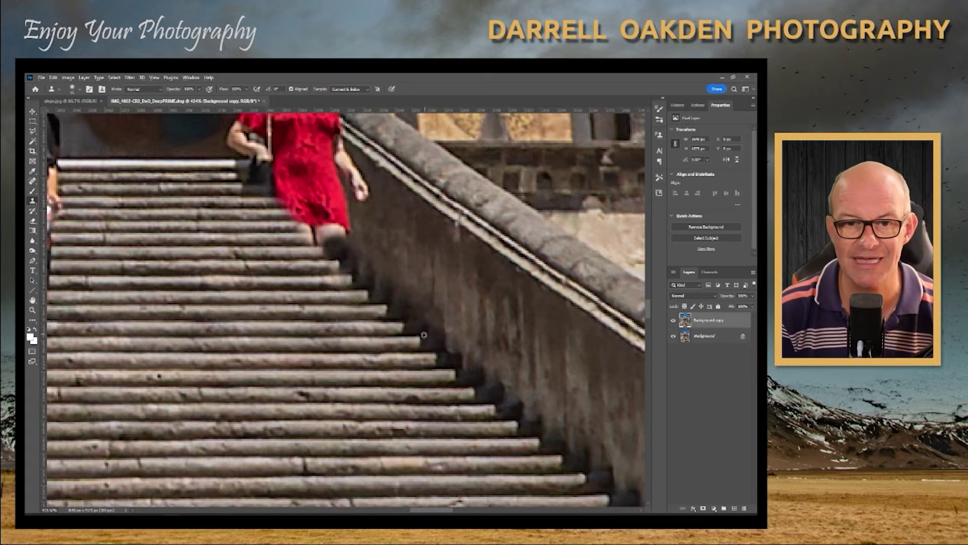
mouse_move(317, 232)
left_mouse_down()
mouse_move(305, 232)
mouse_move(346, 232)
left_mouse_up()
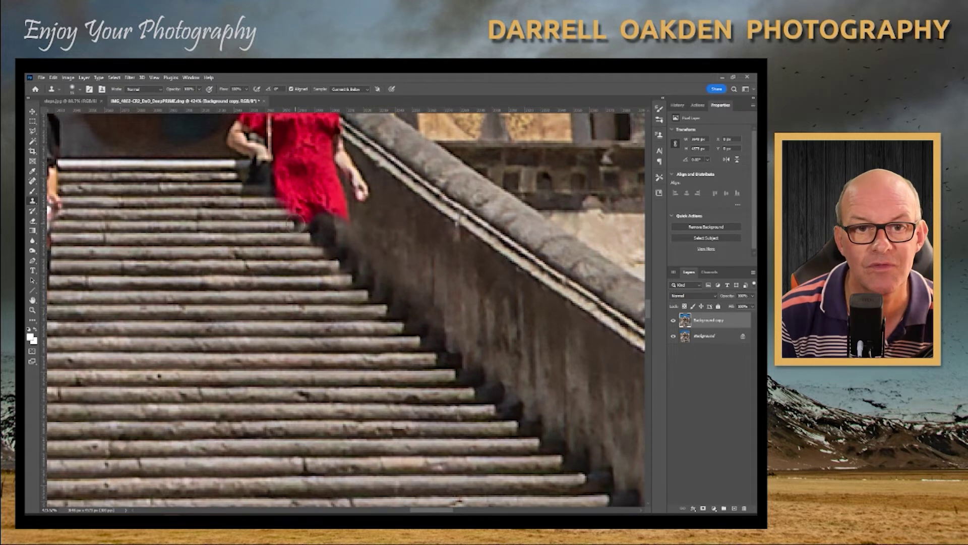
- Clone away the lower part of the woman's red dress and extend the step edges over her dark handbag
mouse_move(309, 222)
left_mouse_down()
mouse_move(292, 203)
mouse_move(356, 218)
mouse_move(304, 203)
mouse_move(322, 212)
left_mouse_up()
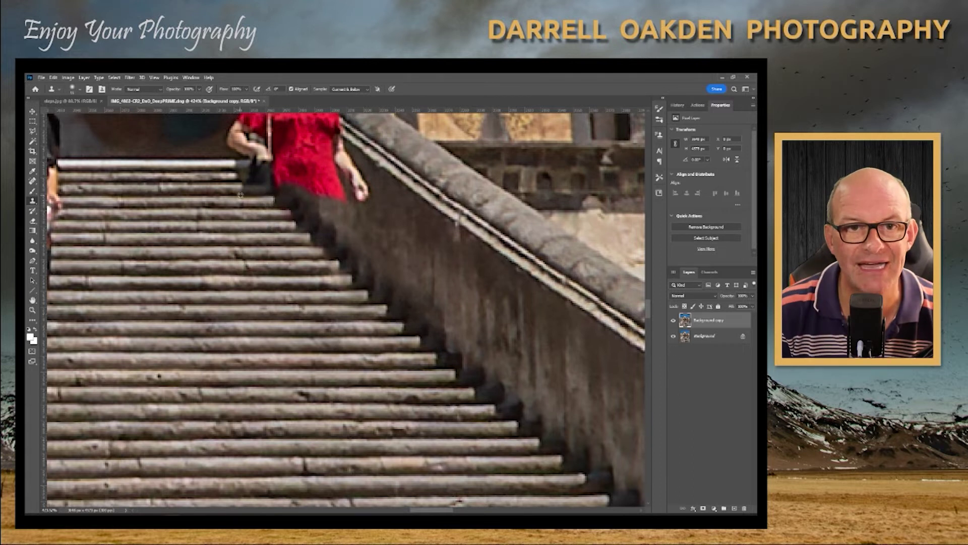
mouse_move(240, 193)
left_mouse_down()
mouse_move(264, 196)
mouse_move(230, 172)
mouse_move(242, 170)
mouse_move(231, 162)
mouse_move(247, 176)
left_mouse_up()
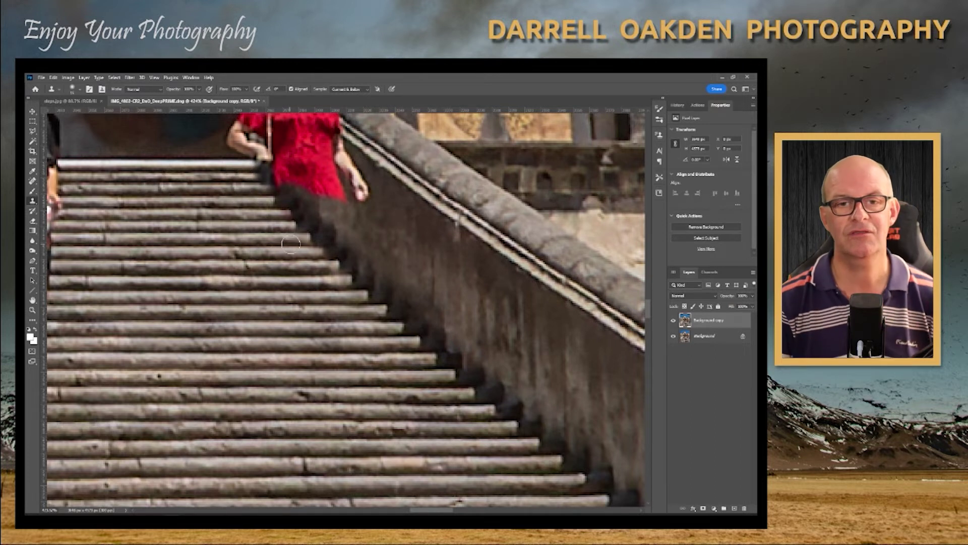
scroll(291, 244, "down", 5)
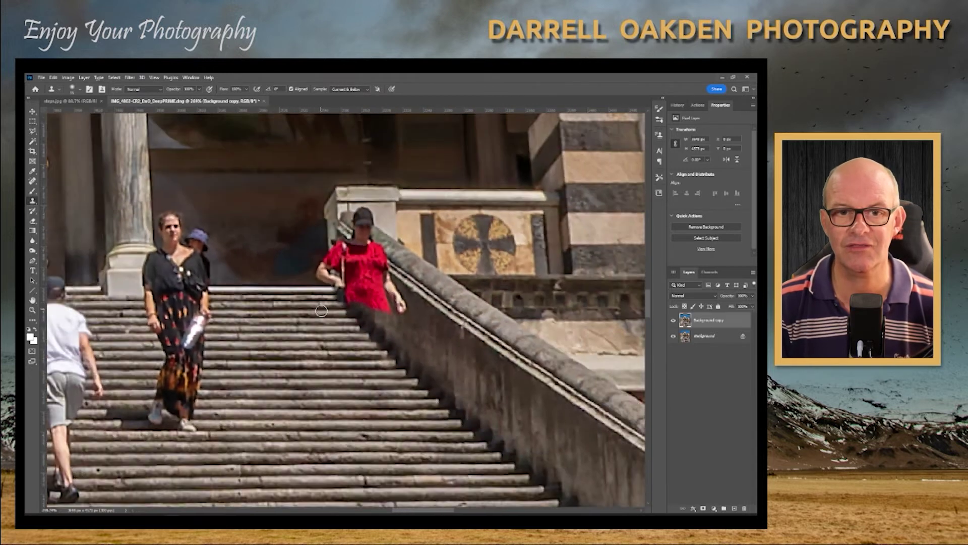
scroll(321, 311, "down", 15)
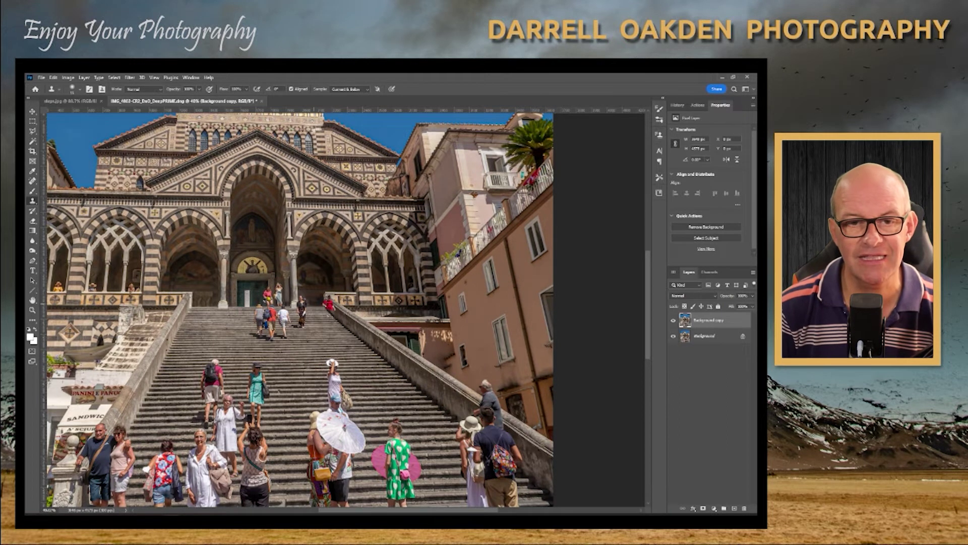
scroll(335, 317, "up", 9)
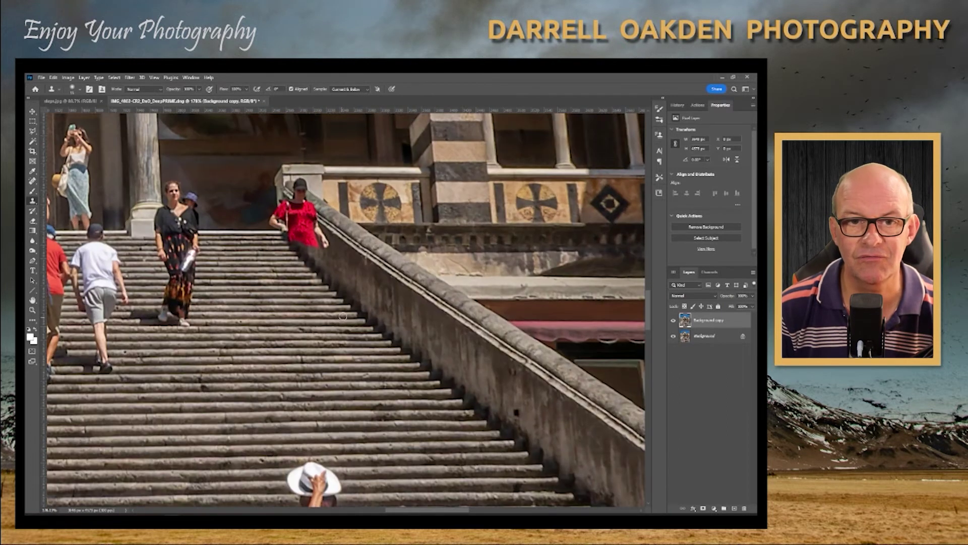
- Clone the stone balustrade over the arm and shoulder of the woman in red, and clone away her black cap
scroll(303, 300, "up", 6)
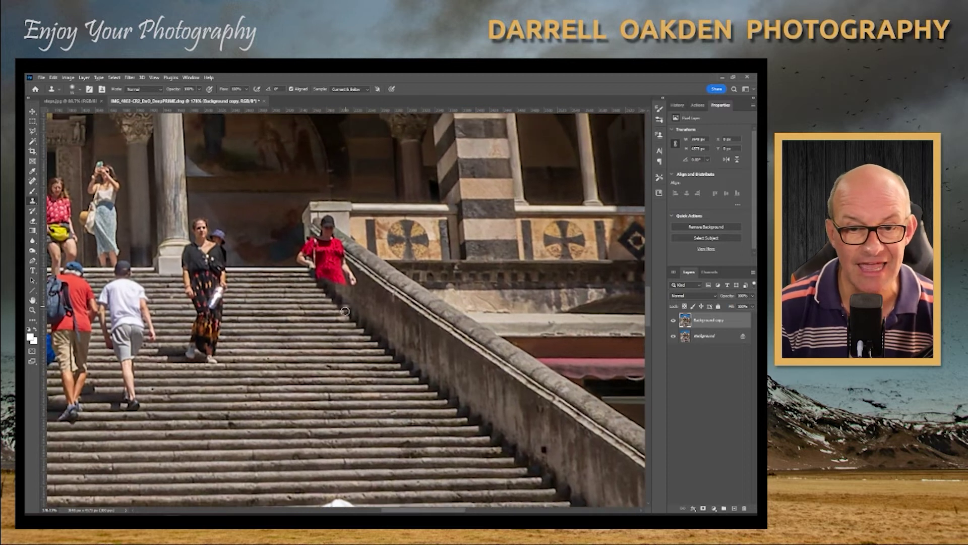
scroll(362, 306, "down", 2)
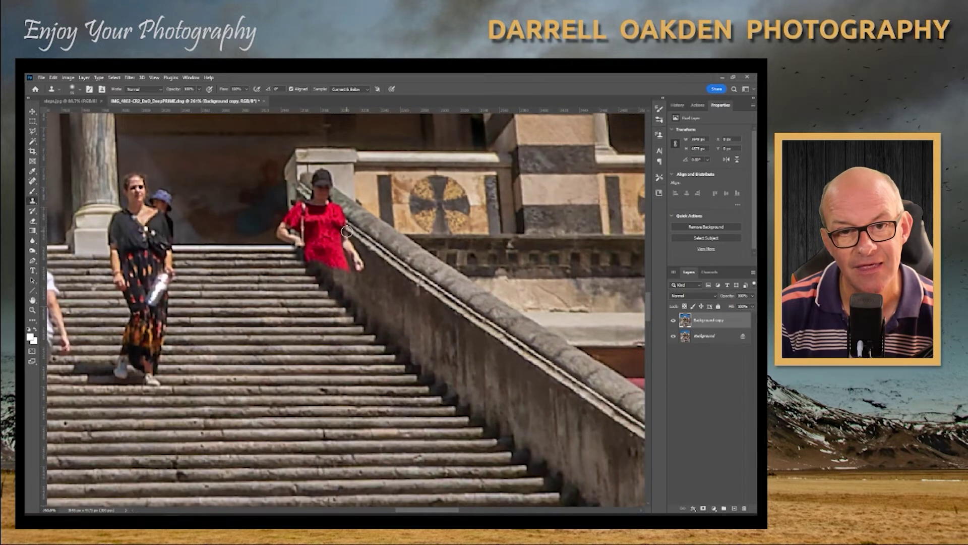
mouse_move(313, 201)
left_mouse_down()
mouse_move(338, 216)
mouse_move(316, 192)
mouse_move(345, 211)
mouse_move(320, 190)
mouse_move(318, 198)
left_mouse_up()
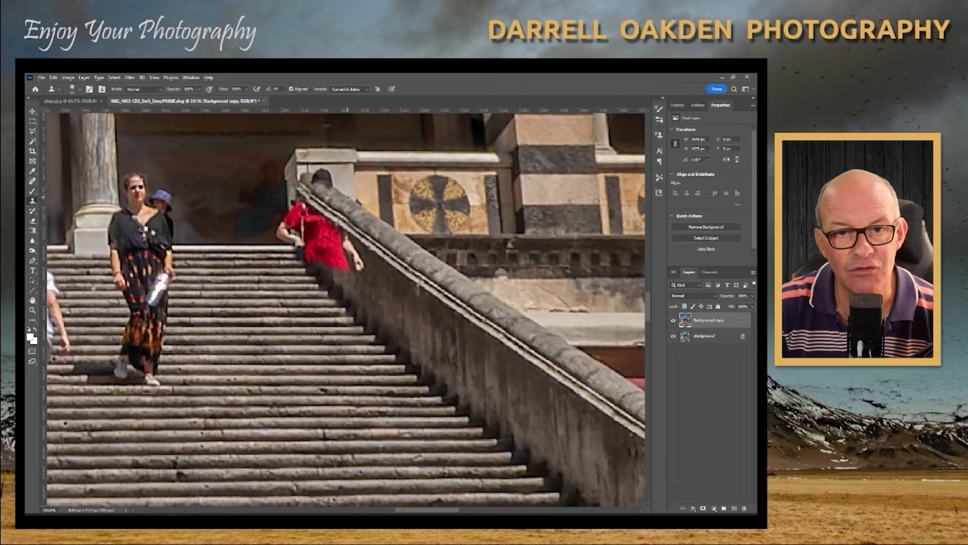
left_click(321, 178)
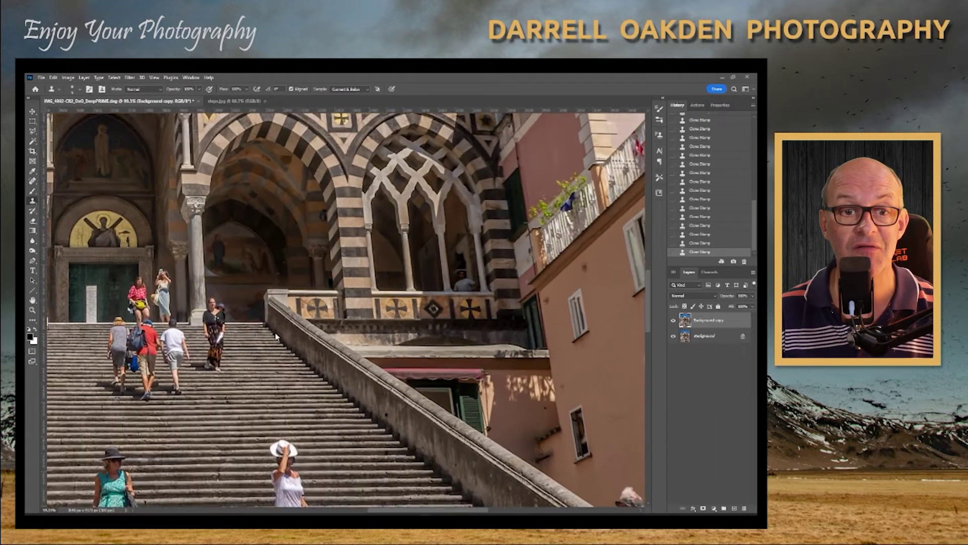
- Clone the two foreground step edges over the backpack and lower body of the woman in the tan cap with a larger brush
scroll(276, 337, "up", 1)
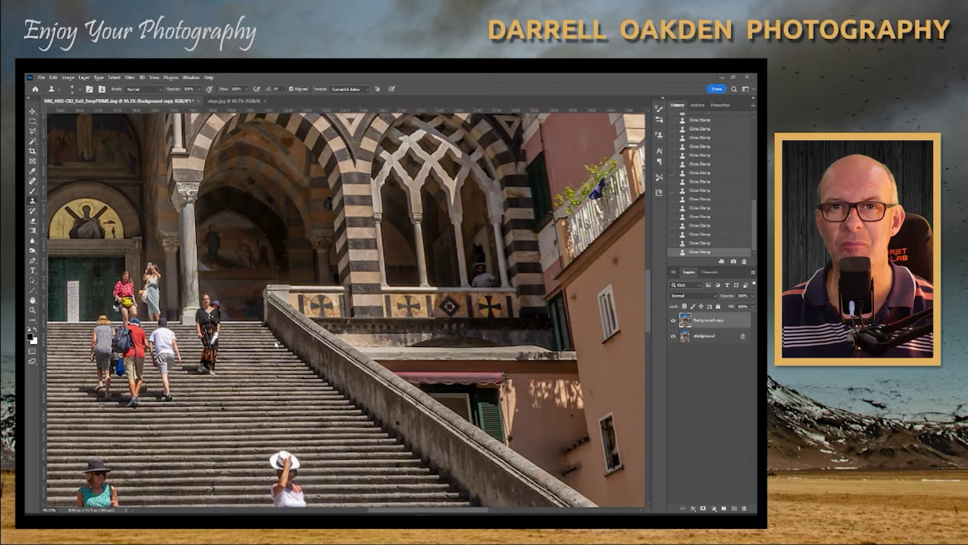
scroll(285, 347, "down", 8)
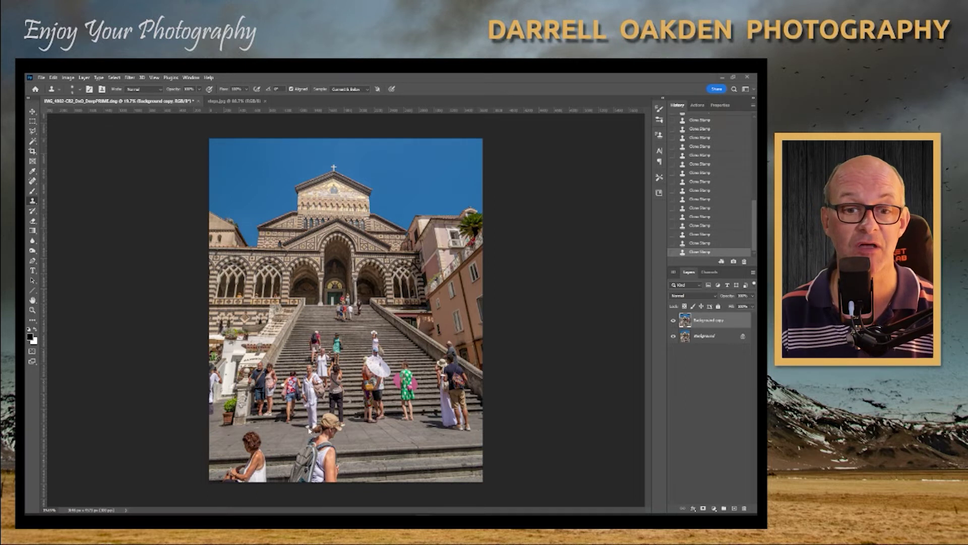
scroll(327, 474, "up", 3)
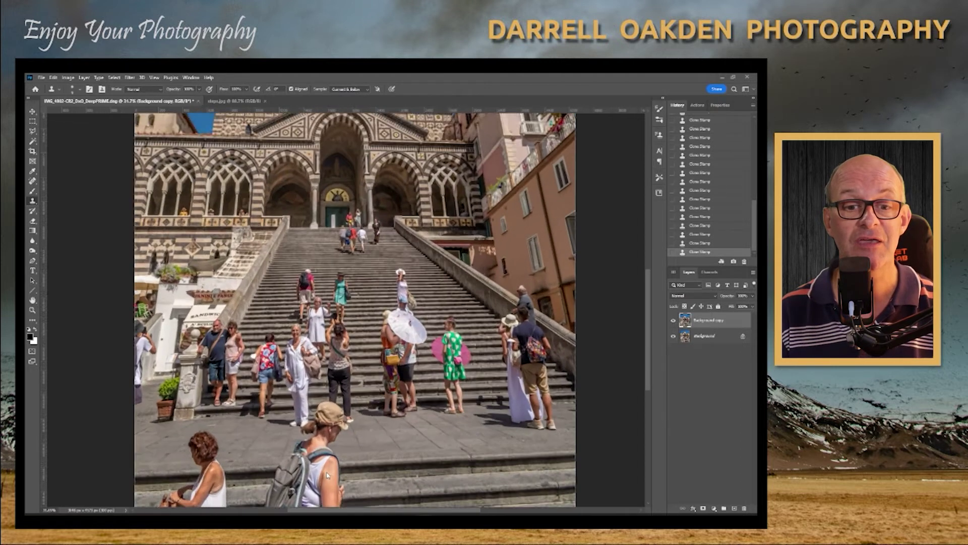
scroll(328, 474, "up", 2)
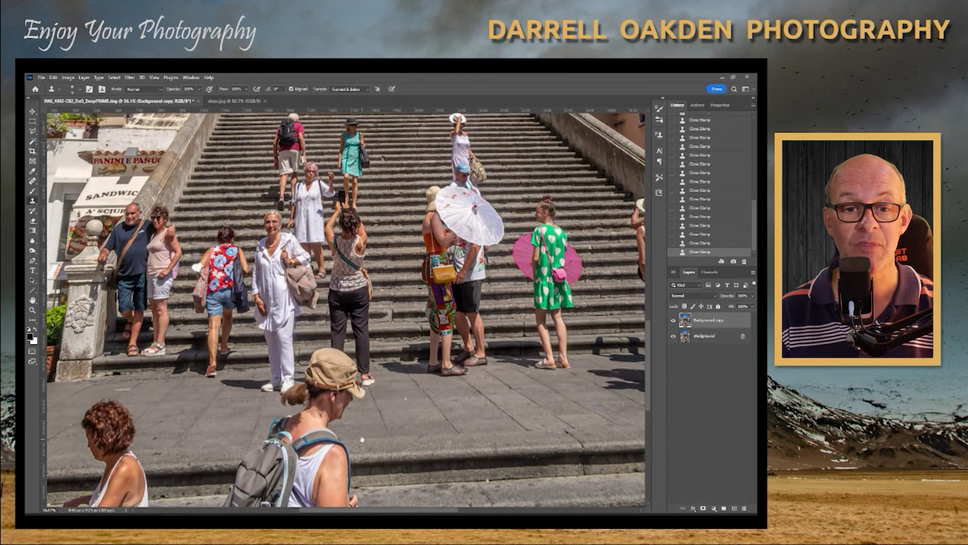
left_click_drag(362, 440, 386, 379)
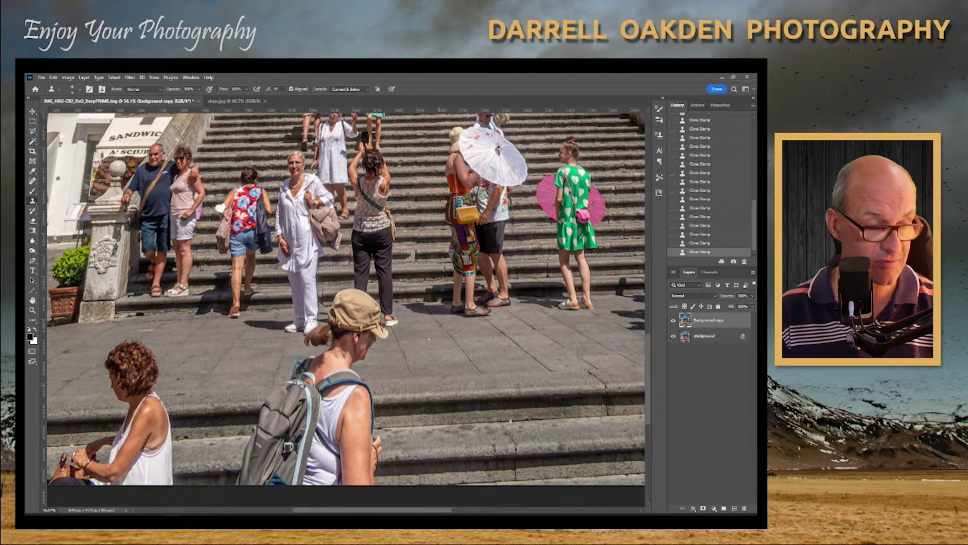
key("bracketright")
key("bracketright")
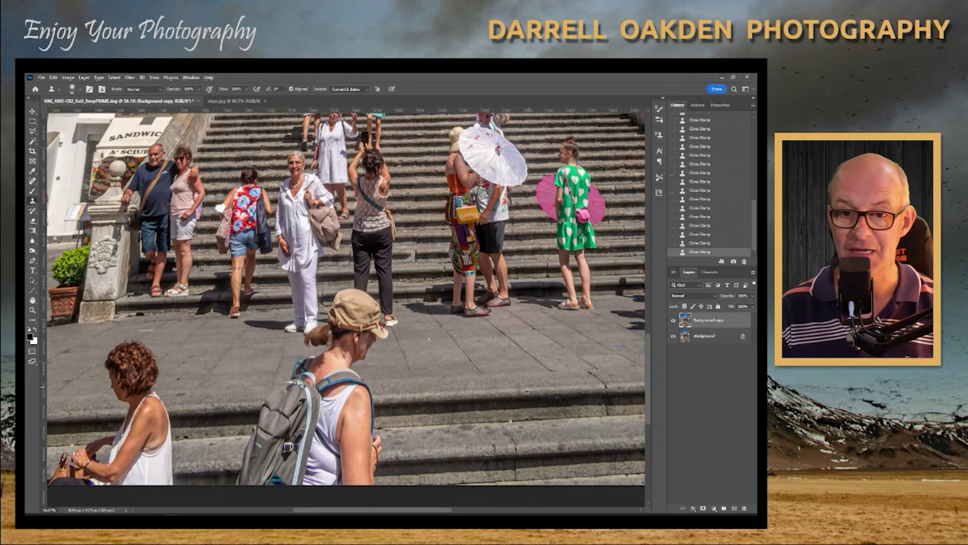
mouse_move(426, 400)
left_mouse_down()
mouse_move(302, 399)
mouse_move(269, 411)
left_mouse_up()
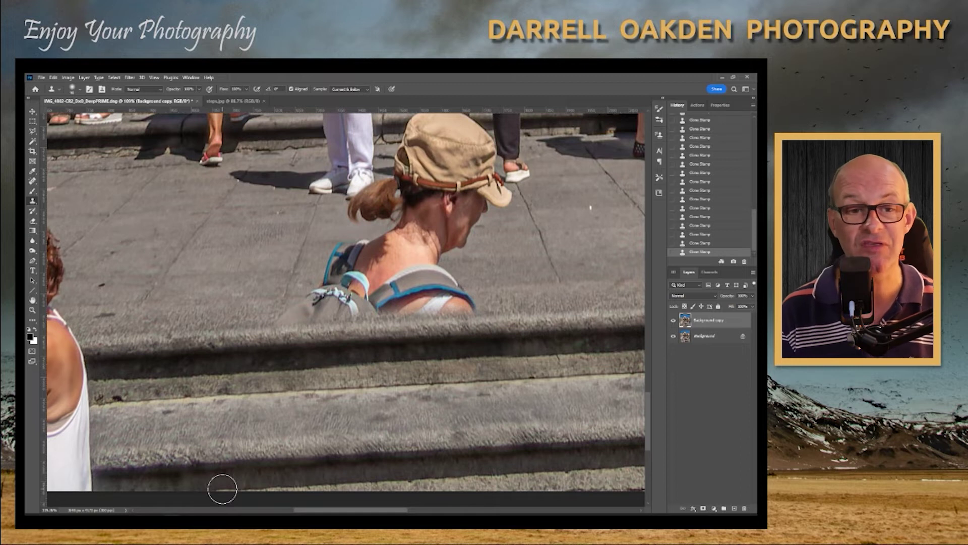
scroll(254, 488, "down", 3)
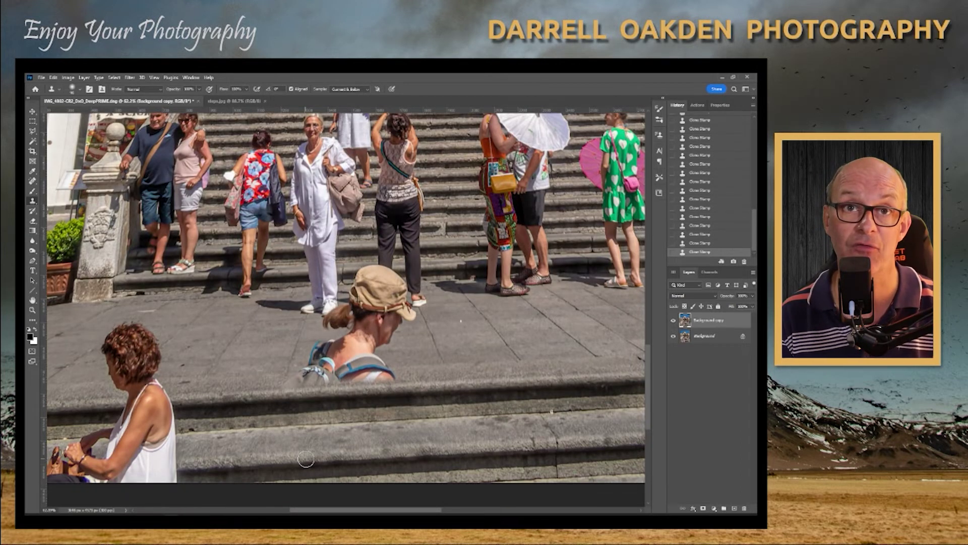
- Try to clone the paving over the woman's face, neck and shoulders in a single stroke
scroll(410, 362, "up", 2)
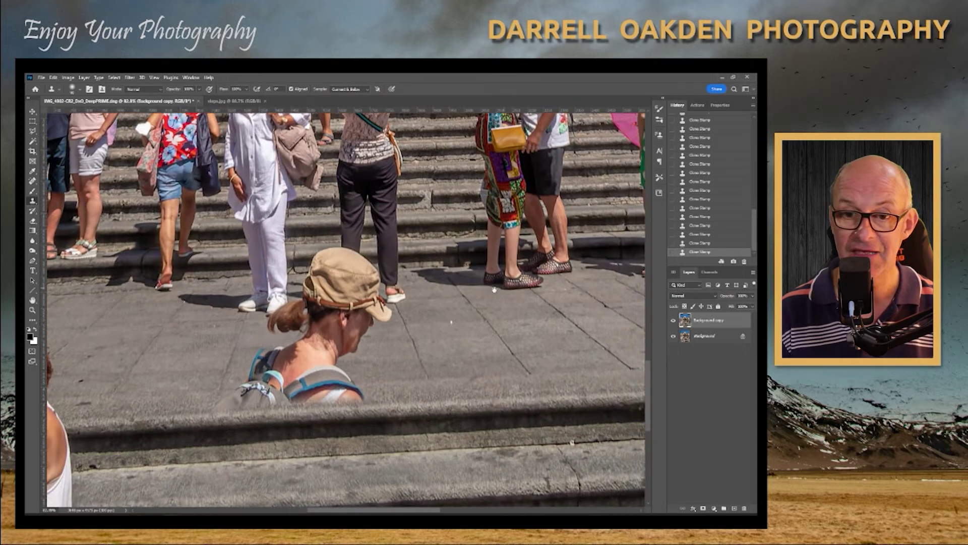
left_click_drag(544, 300, 494, 291)
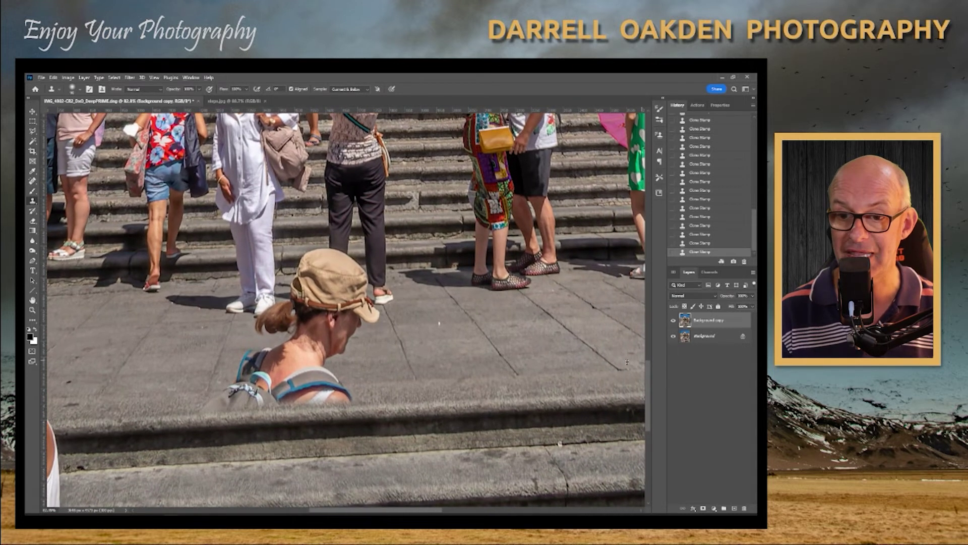
mouse_move(319, 385)
left_mouse_down()
mouse_move(301, 333)
mouse_move(277, 319)
mouse_move(307, 357)
mouse_move(320, 343)
mouse_move(299, 319)
mouse_move(350, 360)
mouse_move(327, 314)
mouse_move(356, 331)
mouse_move(327, 364)
mouse_move(312, 314)
mouse_move(337, 338)
mouse_move(286, 341)
mouse_move(339, 379)
left_mouse_up()
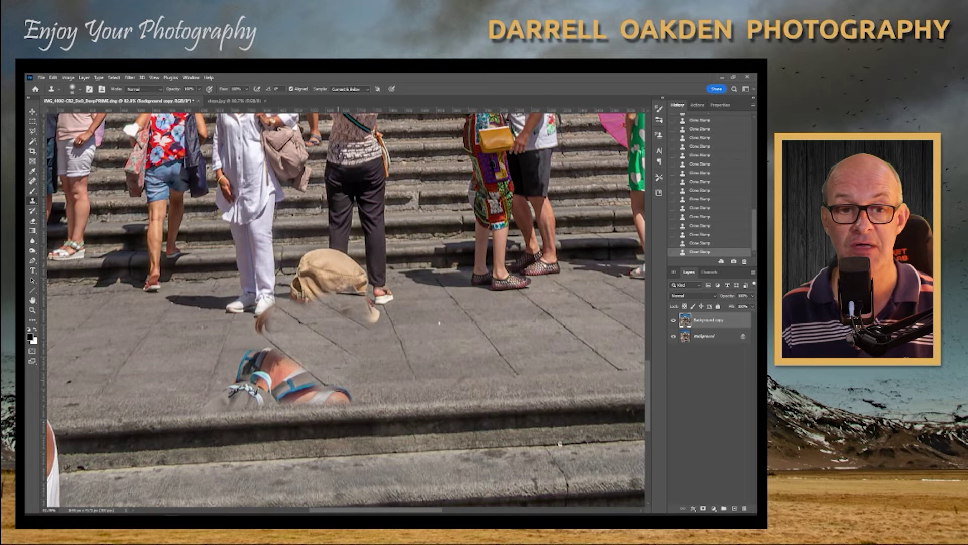
key("ctrl+z")
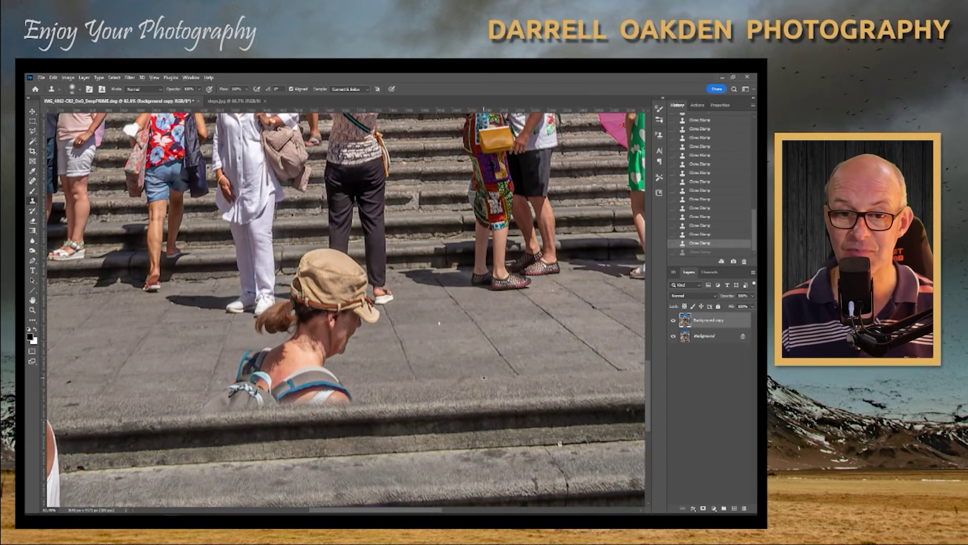
- Clone the paving over the woman's backpack straps, shoulders, neck and face, working upward in short strokes
mouse_move(351, 388)
left_mouse_down()
mouse_move(317, 381)
mouse_move(347, 398)
mouse_move(325, 401)
mouse_move(331, 372)
mouse_move(318, 362)
mouse_move(366, 394)
mouse_move(325, 404)
mouse_move(336, 375)
mouse_move(393, 397)
left_mouse_up()
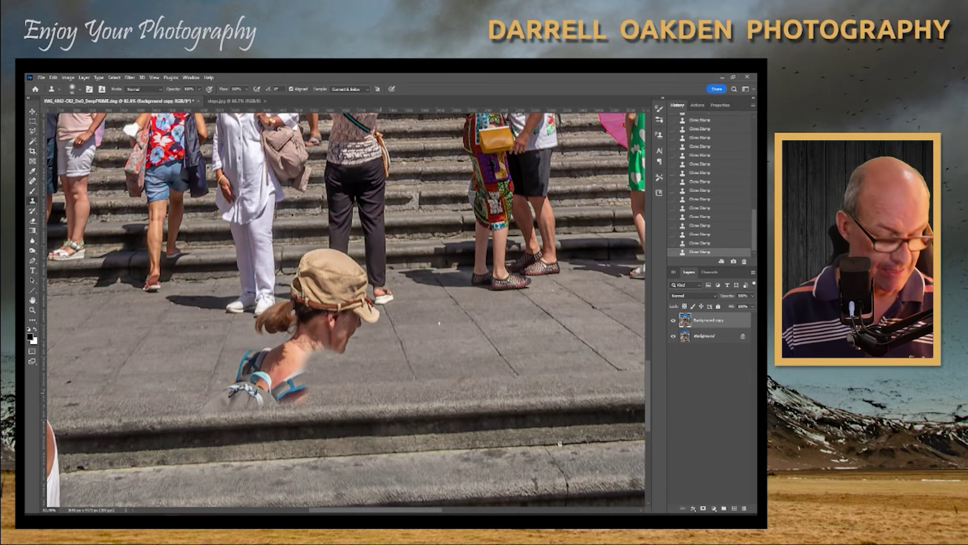
mouse_move(288, 387)
left_mouse_down()
mouse_move(305, 384)
mouse_move(275, 401)
mouse_move(239, 401)
mouse_move(267, 388)
left_mouse_up()
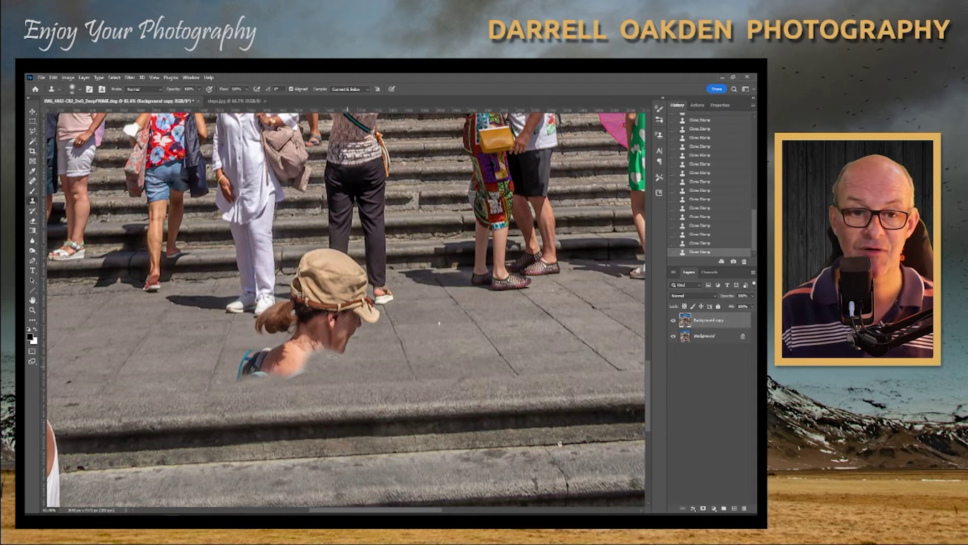
mouse_move(310, 356)
left_mouse_down()
mouse_move(238, 352)
mouse_move(239, 368)
mouse_move(268, 371)
mouse_move(243, 375)
mouse_move(270, 373)
left_mouse_up()
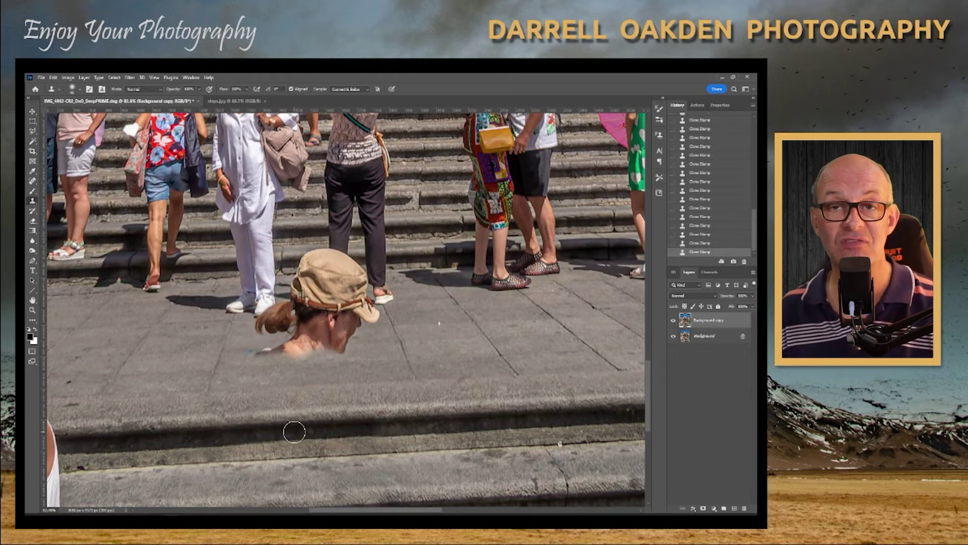
scroll(294, 432, "down", 5)
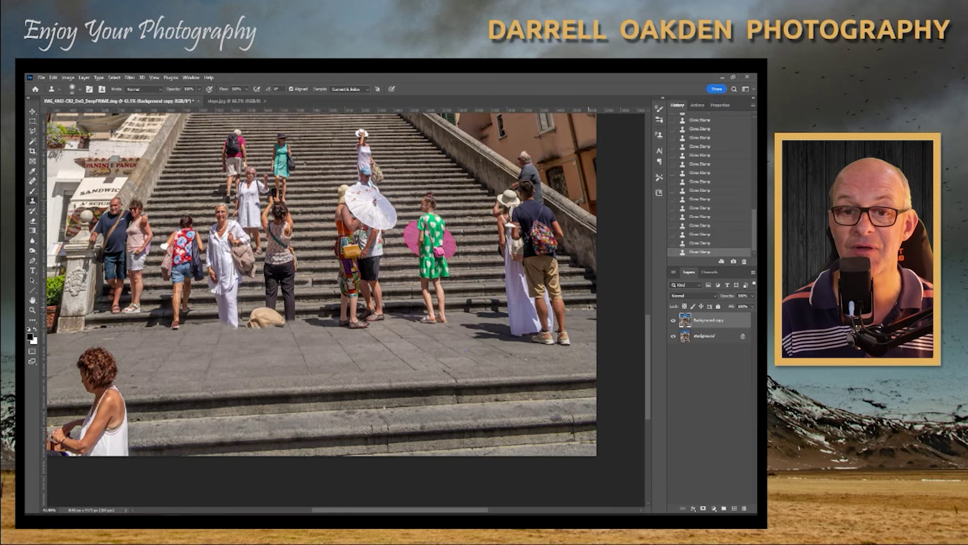
- Try to clone the base of the stairs over the edge of the leftover tan cap
scroll(328, 321, "up", 5)
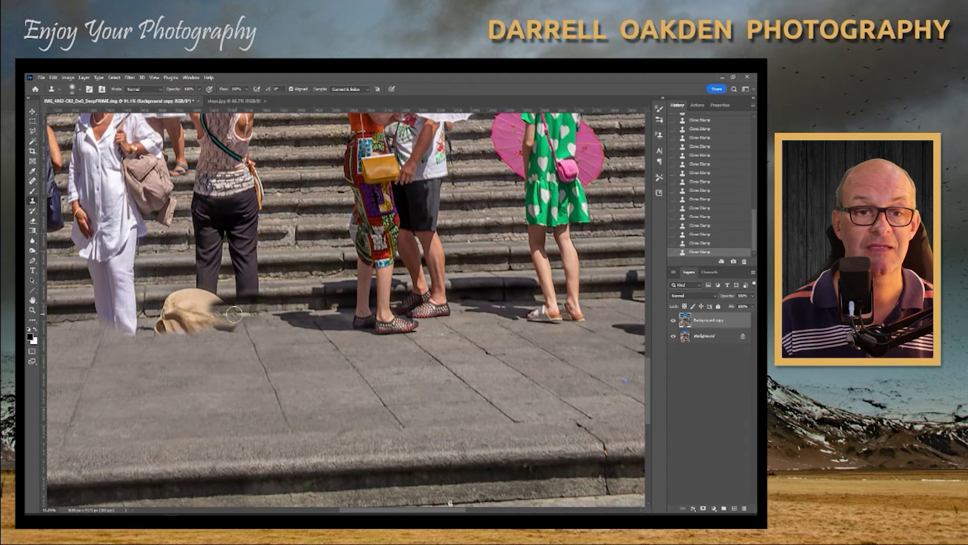
scroll(255, 328, "down", 3)
scroll(255, 328, "down", 2)
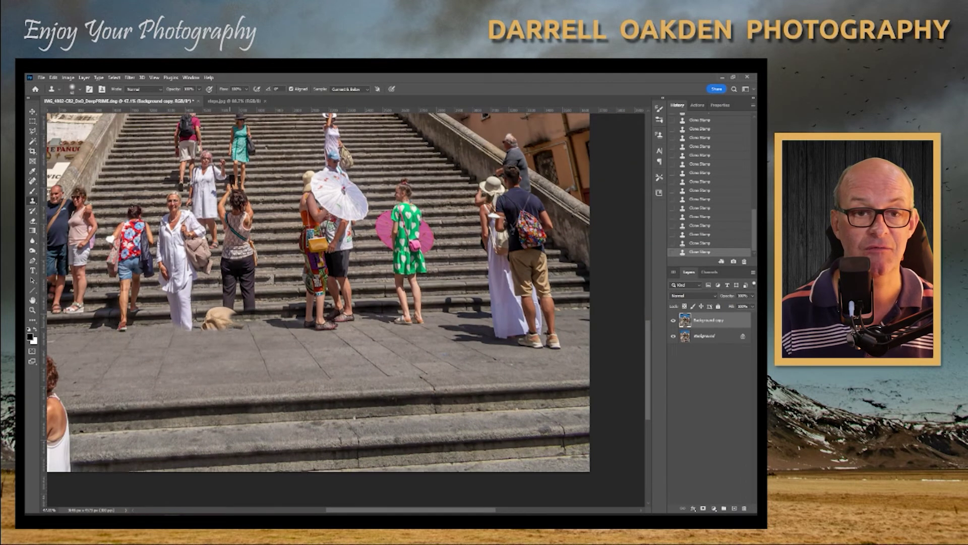
scroll(232, 355, "up", 2)
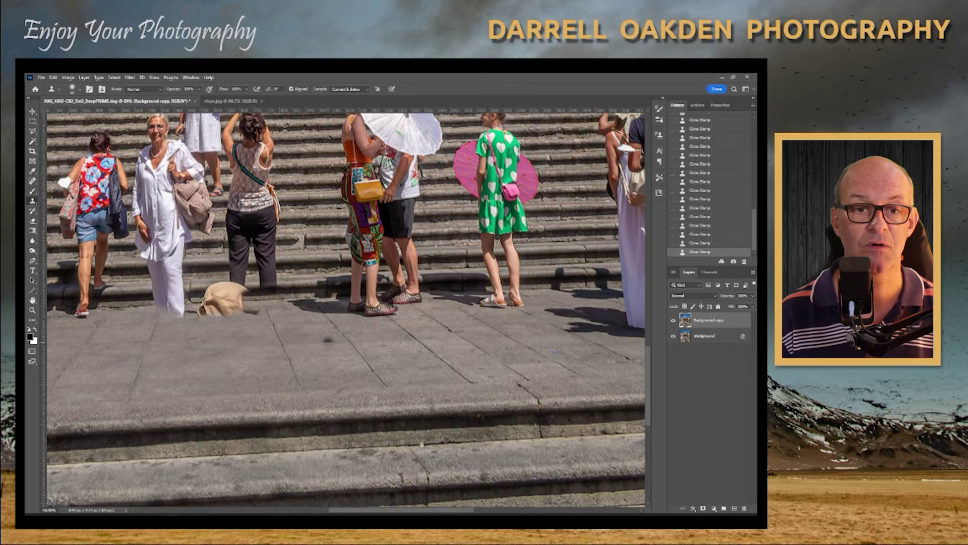
scroll(394, 326, "down", 3)
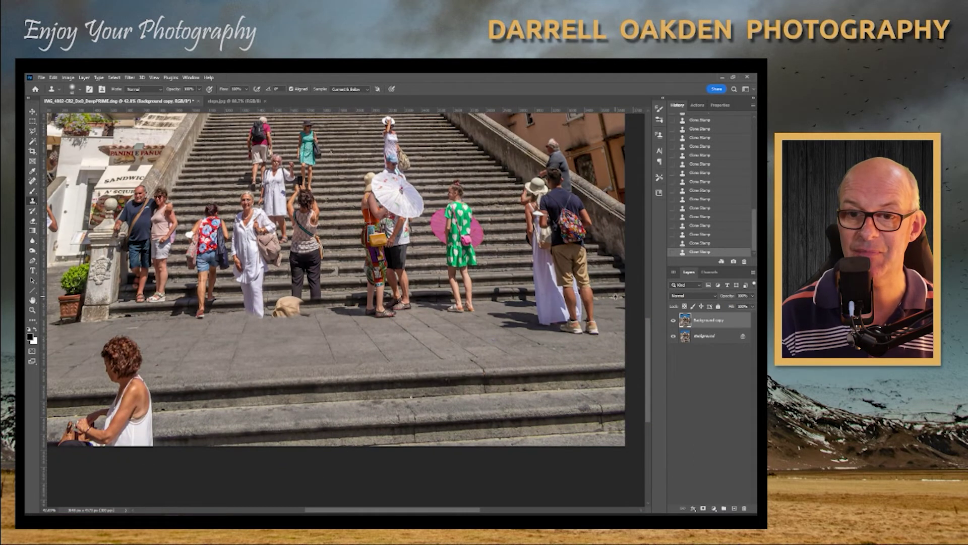
scroll(287, 305, "up", 4)
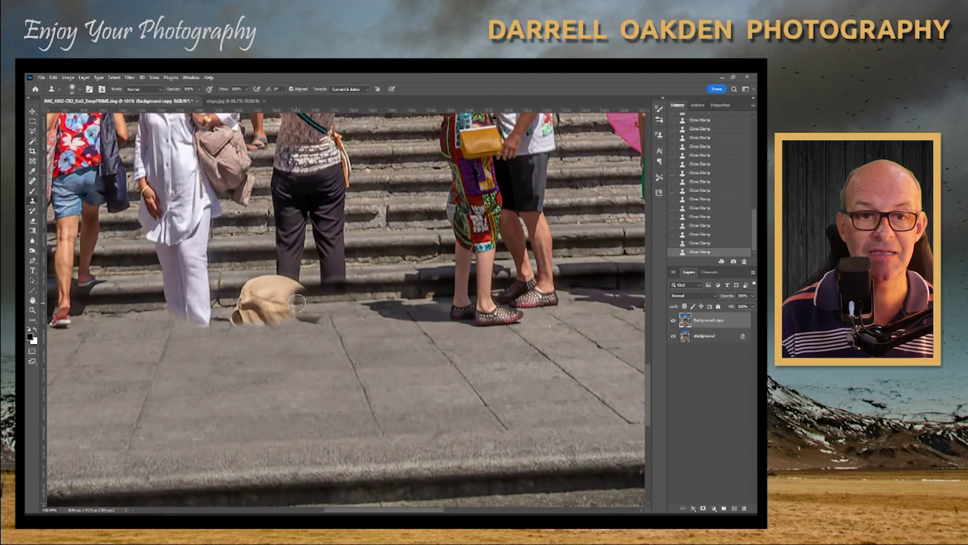
left_click(295, 303)
left_click(292, 298)
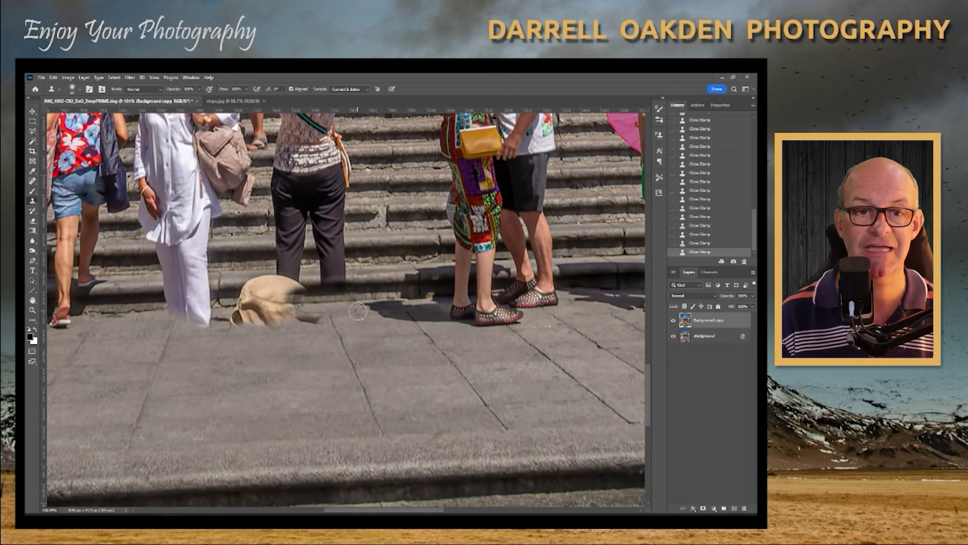
key("ctrl+z")
- Examine the whole photo, the people on the staircase and the cloned paving around the leftover cap
key("ctrl+0")
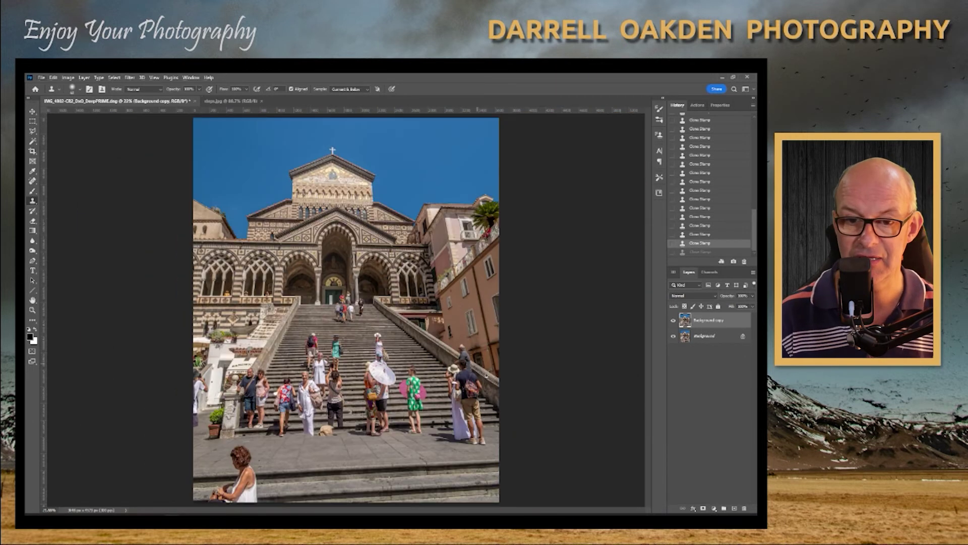
scroll(489, 398, "up", 4)
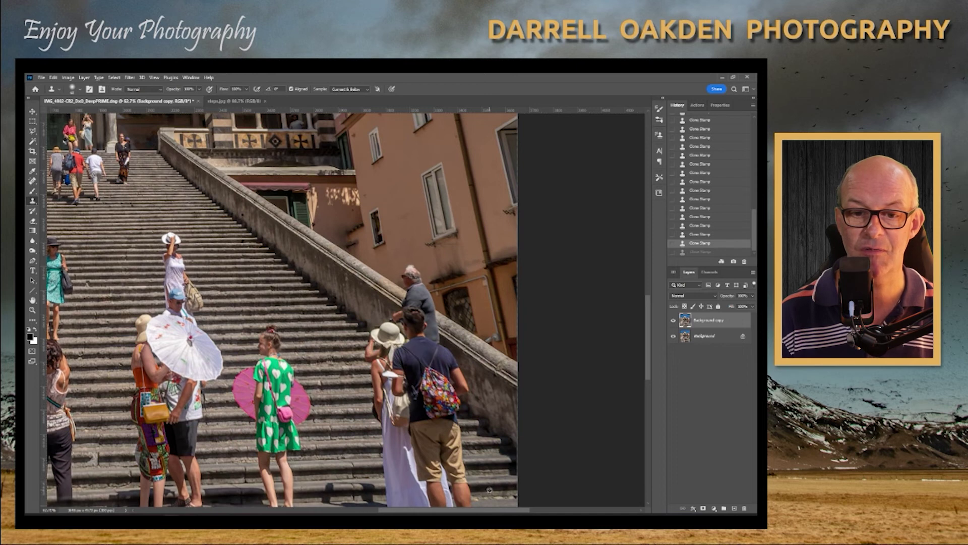
scroll(300, 431, "up", 2)
scroll(245, 436, "down", 4)
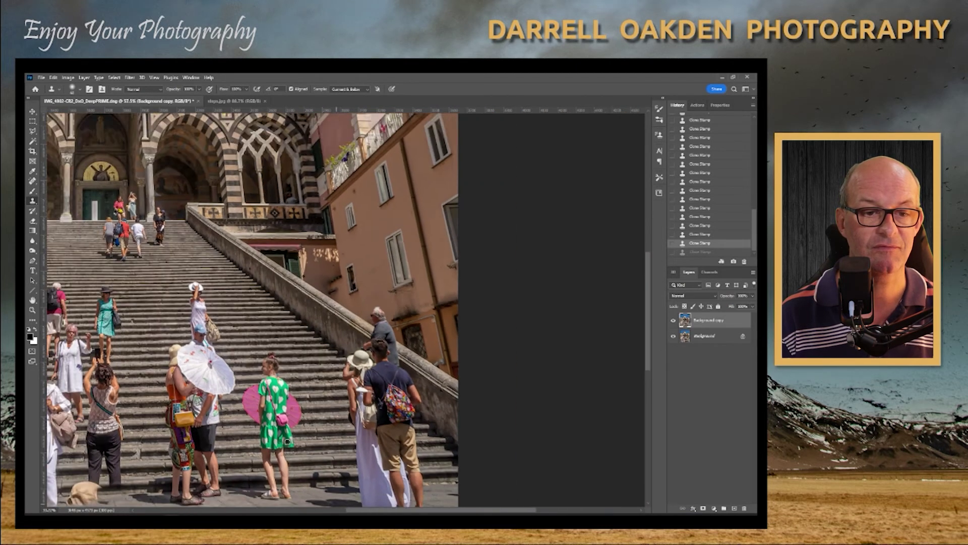
scroll(245, 436, "up", 2)
scroll(303, 353, "left", 3)
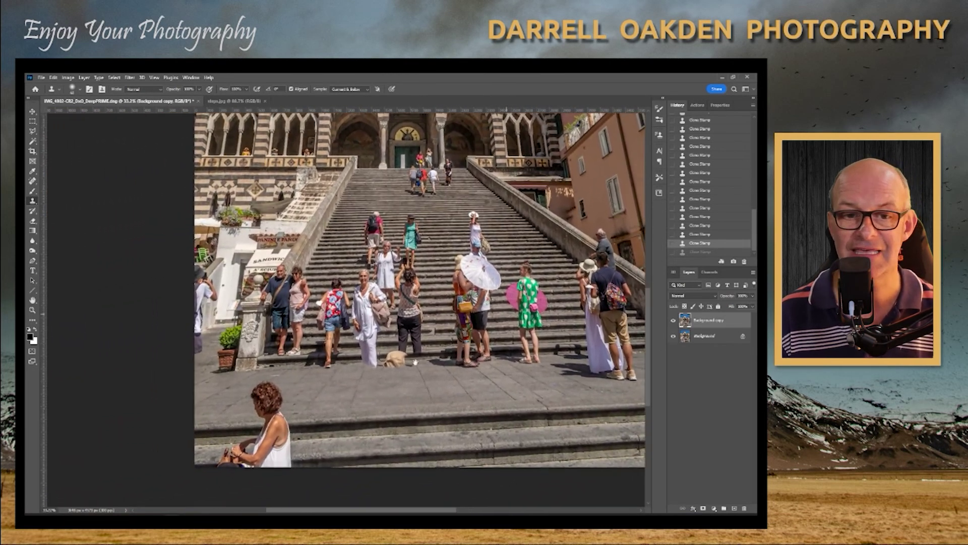
scroll(429, 361, "up", 3)
scroll(428, 362, "up", 2)
scroll(493, 322, "left", 2)
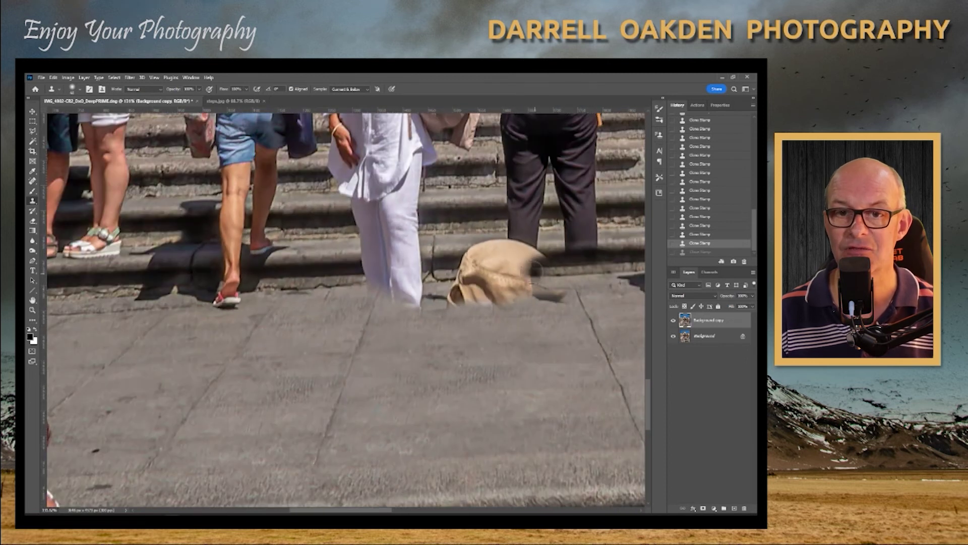
- Clone the lowest stair's shadowed edge over the tan cap, sampling from the clear stretch beside the white trousers
mouse_move(532, 263)
left_mouse_down()
mouse_move(527, 275)
mouse_move(540, 269)
mouse_move(515, 265)
mouse_move(534, 249)
mouse_move(510, 252)
left_mouse_up()
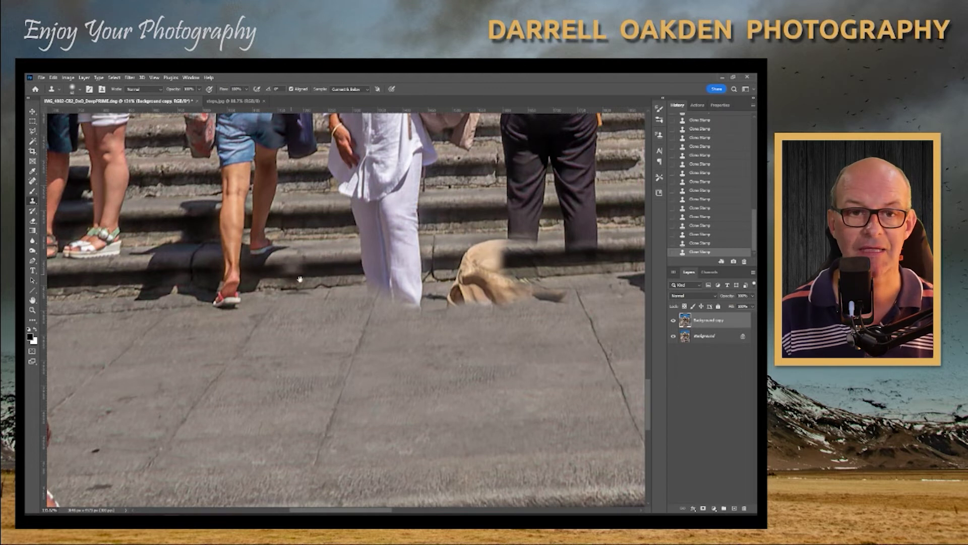
left_click(332, 277, "alt")
mouse_move(498, 268)
left_mouse_down()
mouse_move(462, 262)
mouse_move(500, 263)
mouse_move(484, 255)
mouse_move(492, 257)
mouse_move(466, 290)
mouse_move(486, 276)
mouse_move(457, 286)
mouse_move(474, 285)
mouse_move(252, 290)
left_mouse_up()
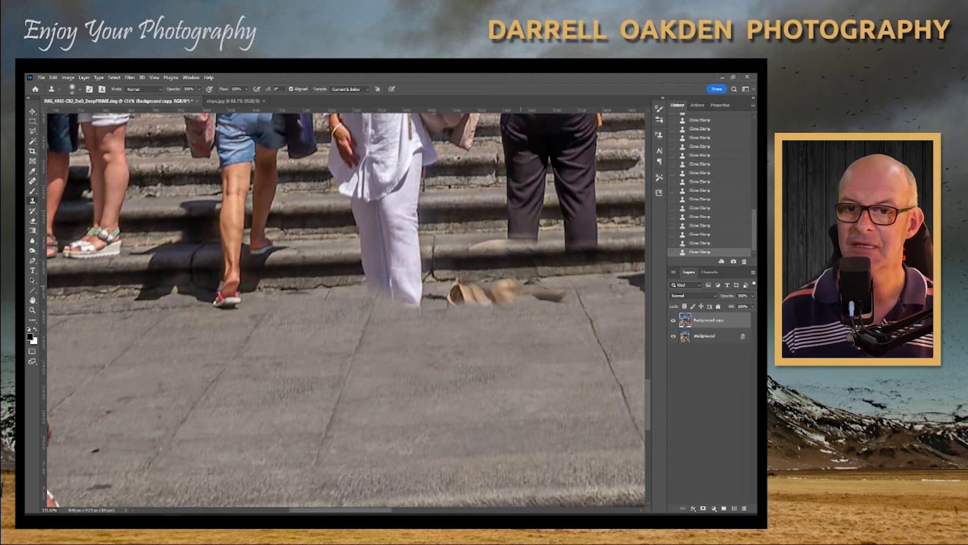
- Compare the foreground before and after removing the woman with the backpack by toggling the visibility of the Background copy layer
key("ctrl+0")
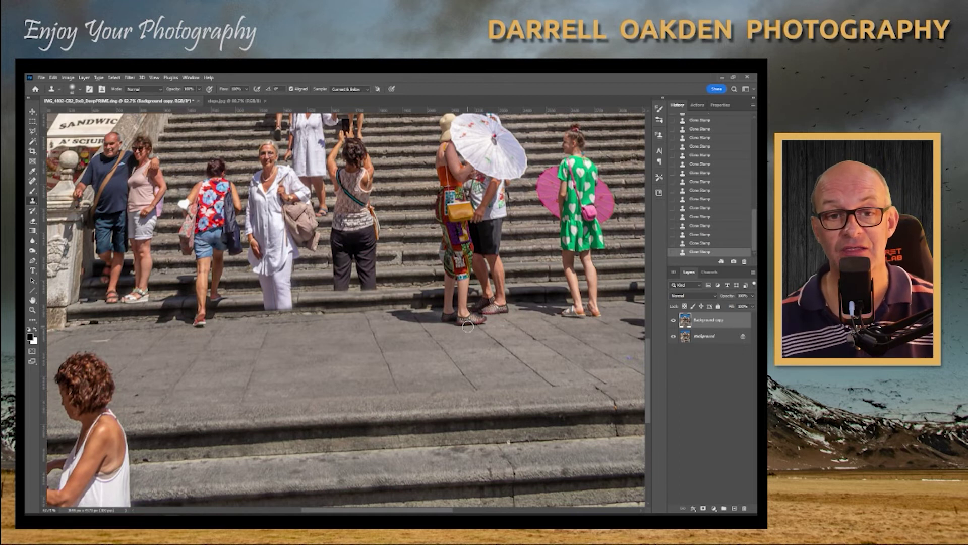
left_click(673, 320)
left_click(674, 321)
left_click(673, 321)
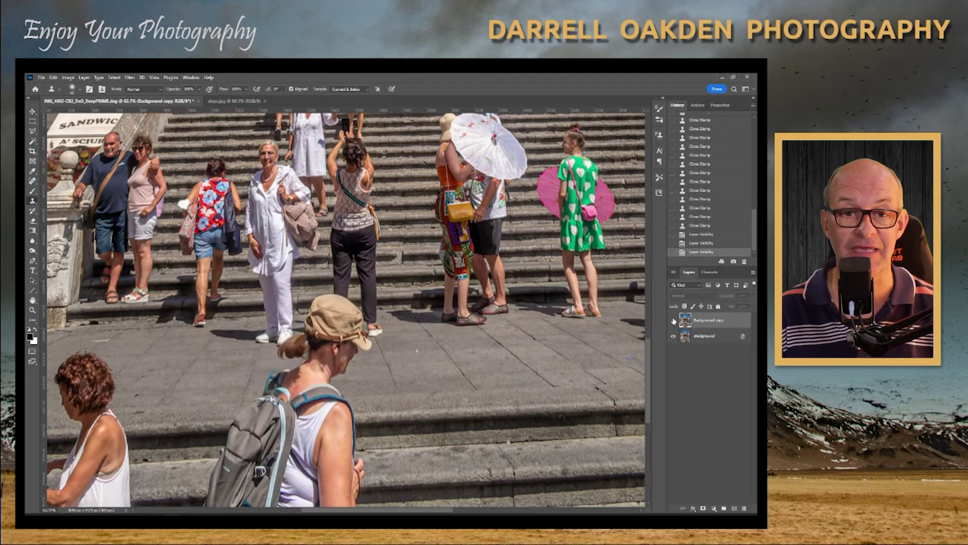
- Show the Background copy layer again and examine the whole photo, the people remaining on the staircase and the cloned paving
left_click(674, 321)
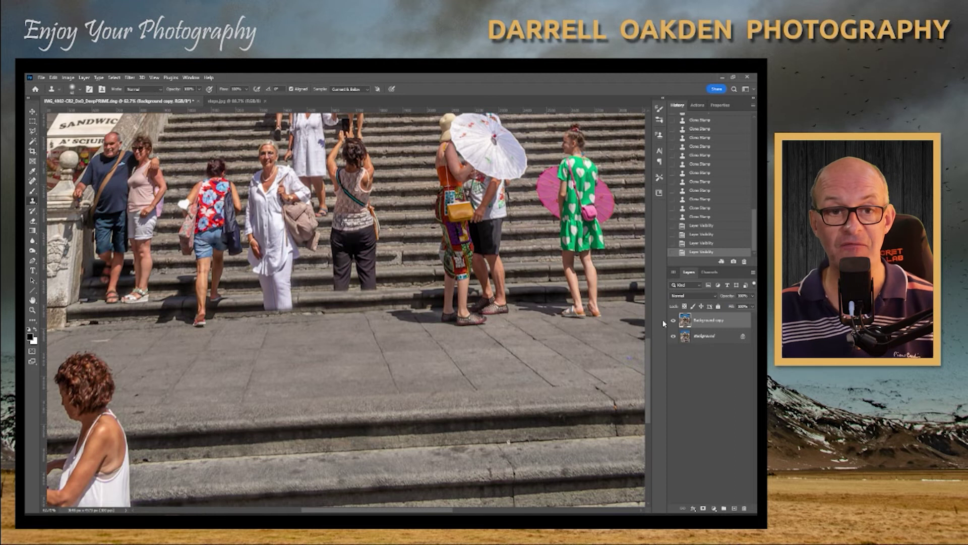
scroll(386, 310, "down", 5)
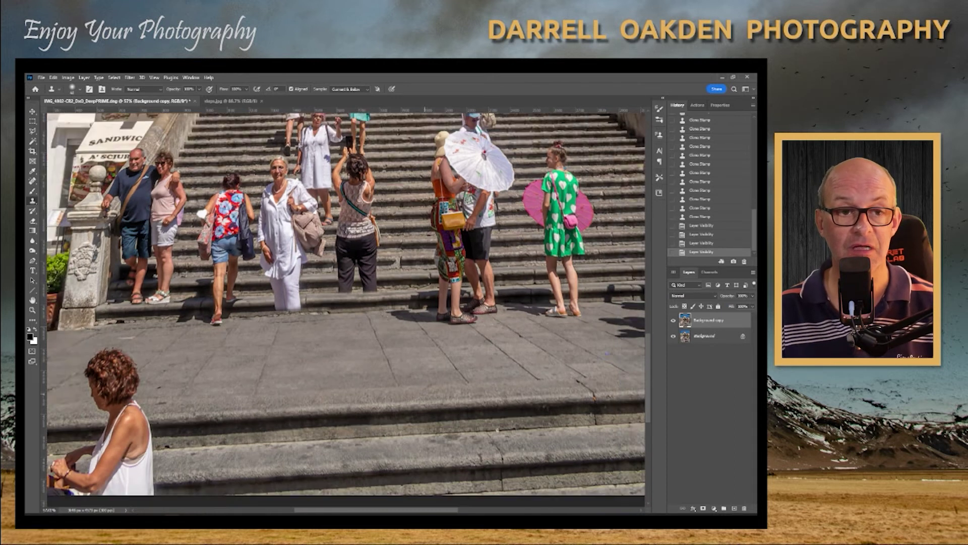
scroll(386, 311, "down", 2)
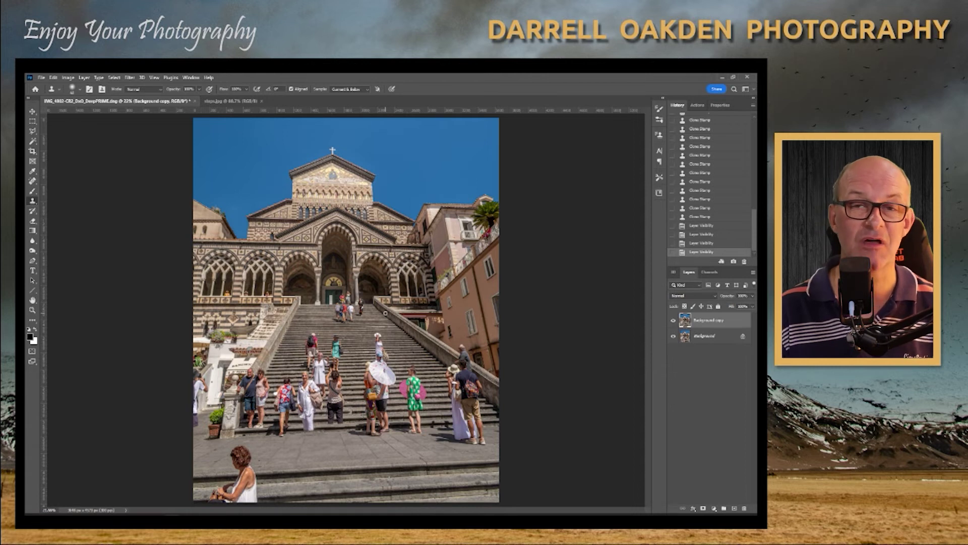
scroll(359, 300, "up", 4)
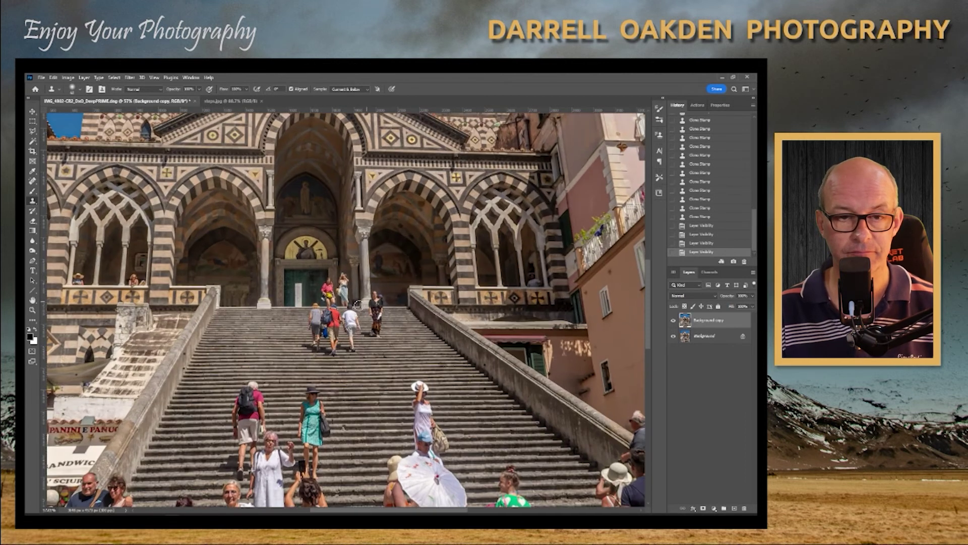
left_click_drag(332, 317, 337, 218)
scroll(337, 218, "down", 8)
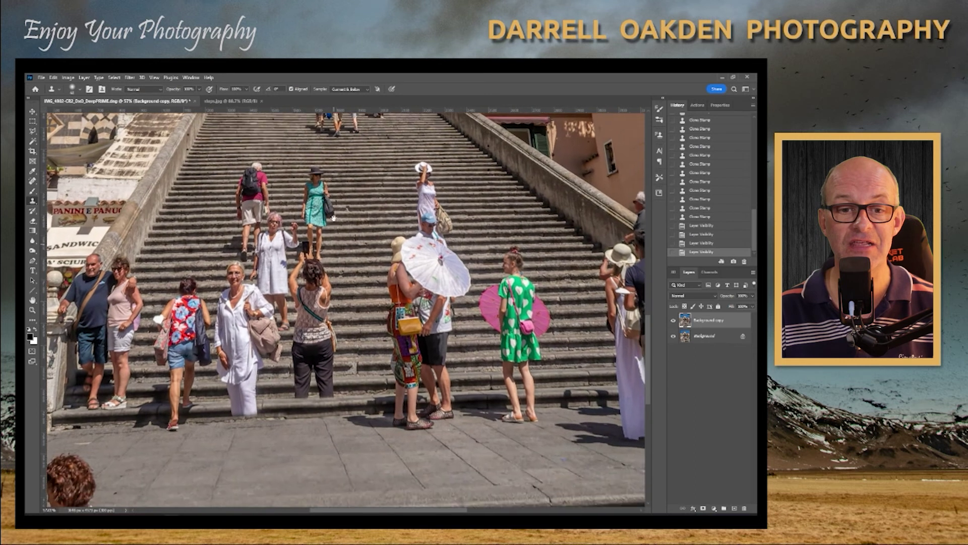
scroll(302, 297, "up", 2)
scroll(308, 295, "down", 3)
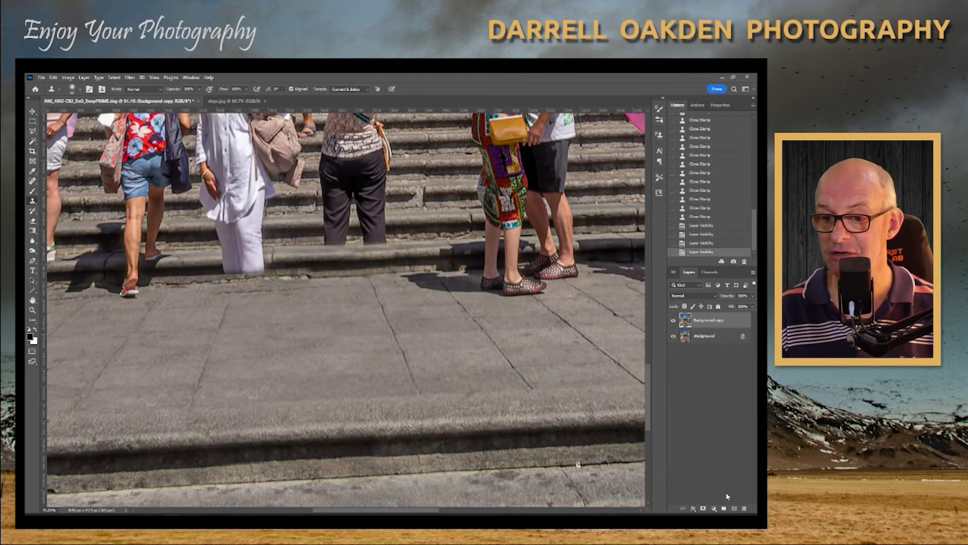
- Add a new empty layer and clone a dark diagonal paving joint onto it, over the paving below the white trousers
left_click(735, 509)
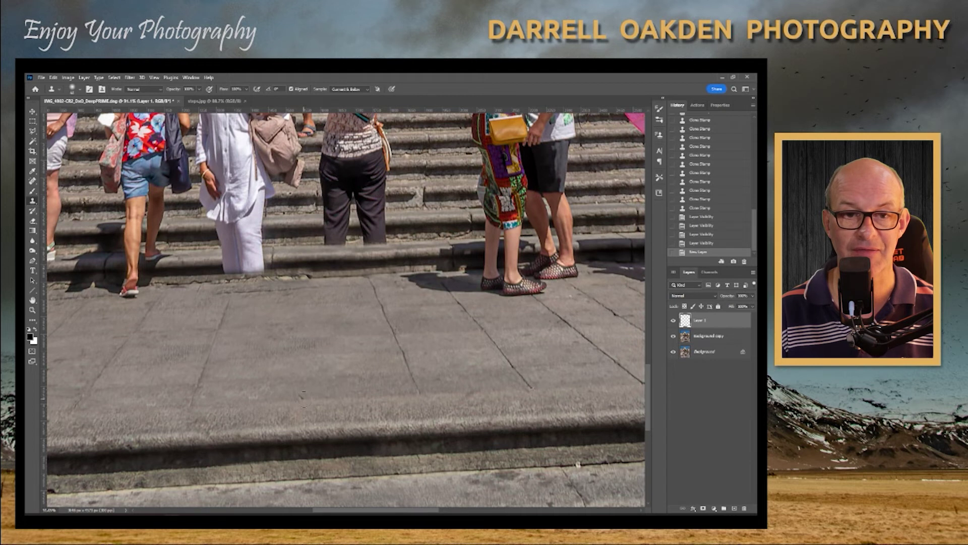
left_click_drag(301, 391, 225, 298)
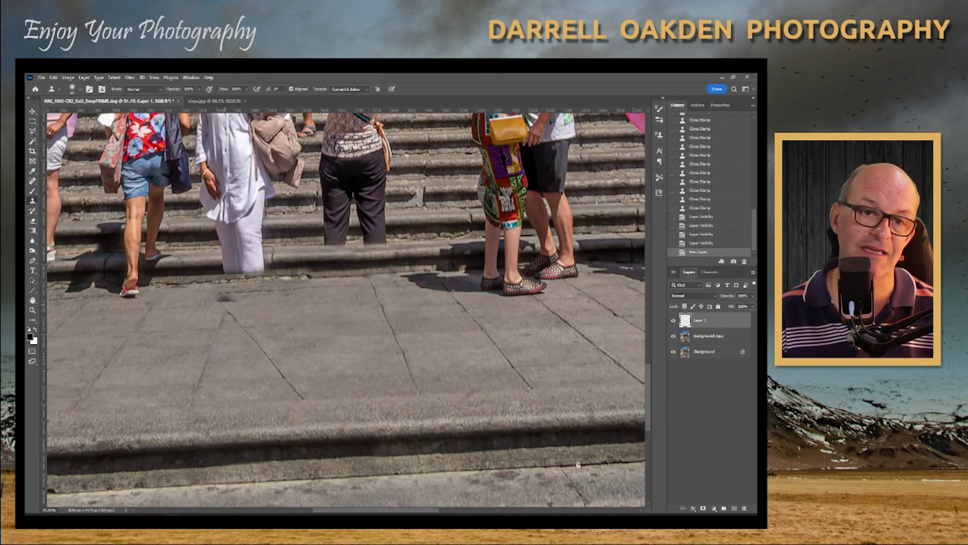
left_click(297, 359)
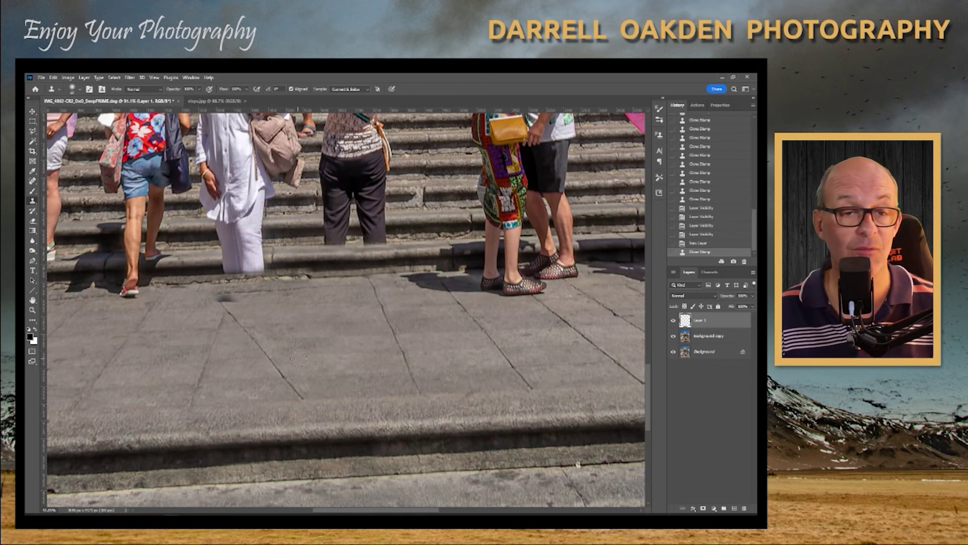
- Rotate the cloned joint about 38° clockwise with Free Transform and place it nearly vertical between the neighbouring paving joints
key("ctrl+t")
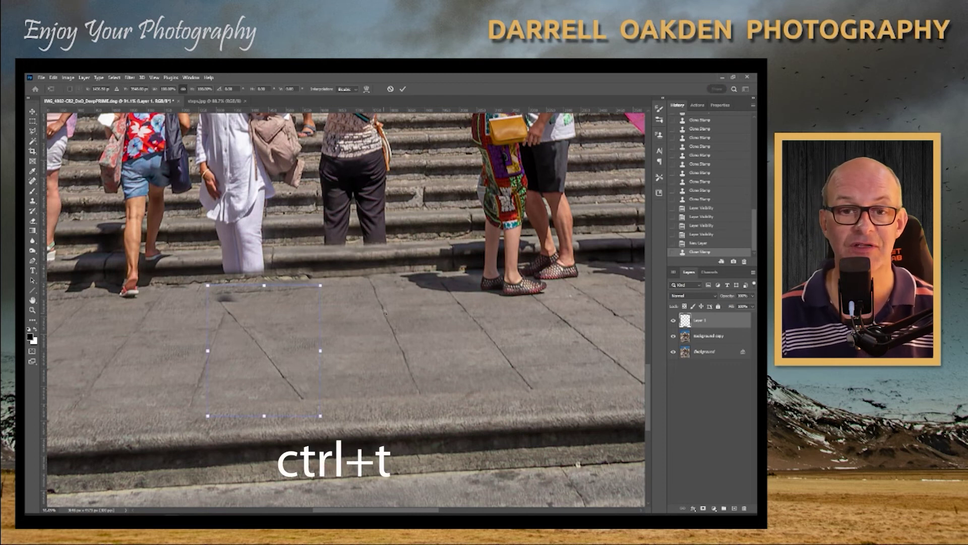
left_click_drag(386, 311, 374, 382)
left_click_drag(306, 342, 347, 330)
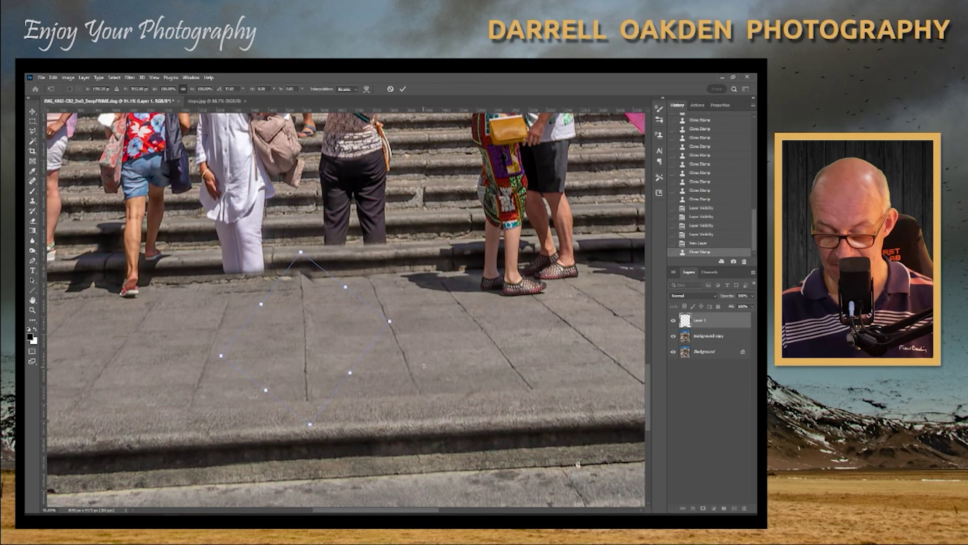
key("Return")
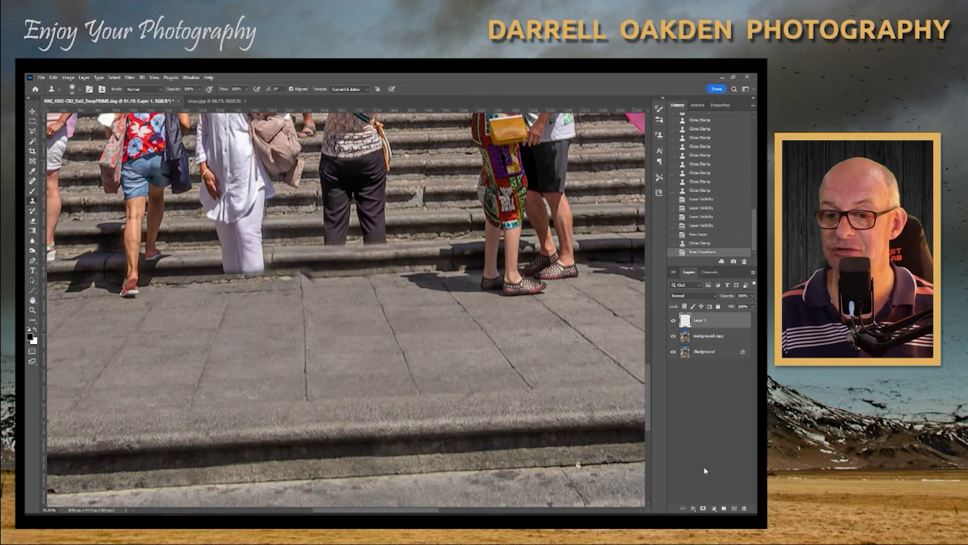
- Add a layer mask to Layer 1 and brush black over the surplus cloned texture at both ends of the joint
left_click(704, 508)
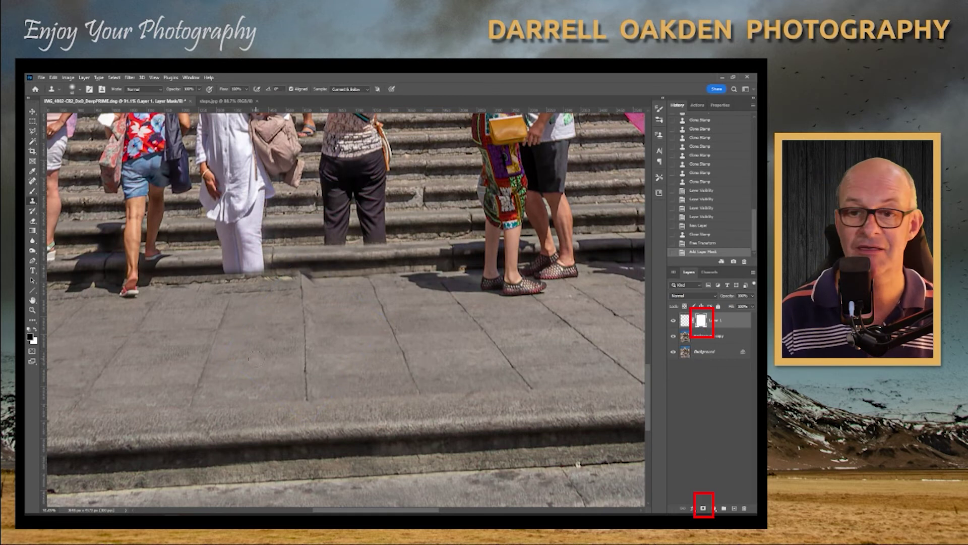
left_click(33, 192)
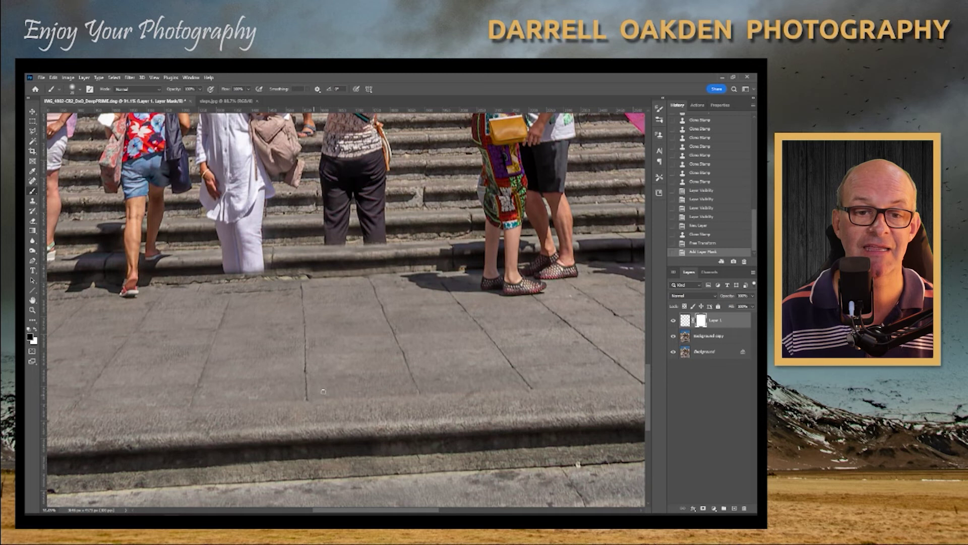
left_click_drag(323, 406, 297, 405)
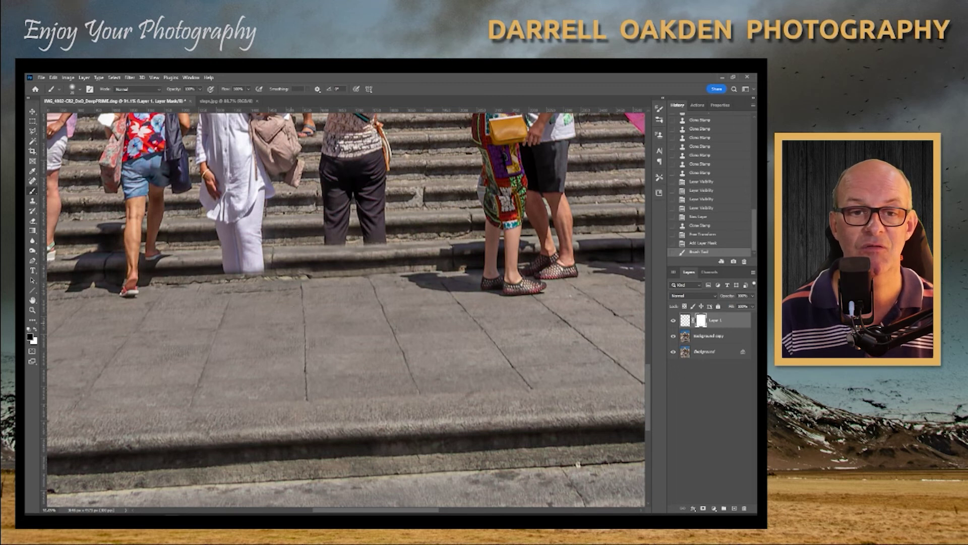
left_click_drag(295, 275, 254, 275)
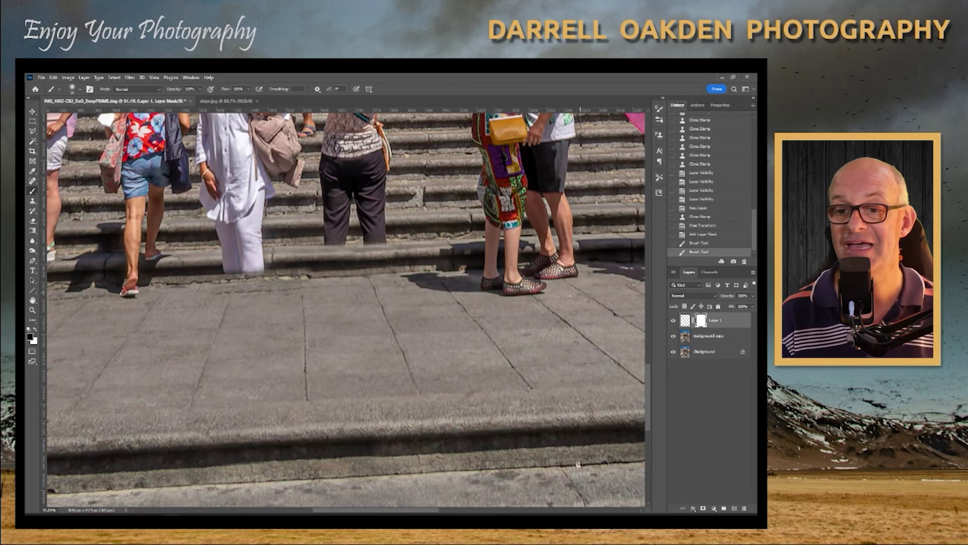
- Lower the opacity of Layer 1 to blend the cloned joint into the paving, and check the whole photo
left_click(685, 320)
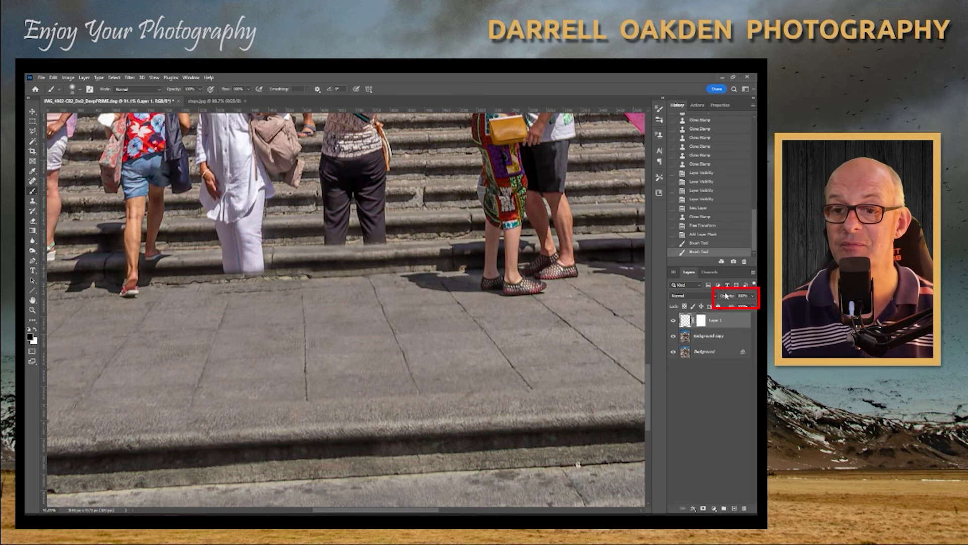
left_click_drag(726, 296, 713, 293)
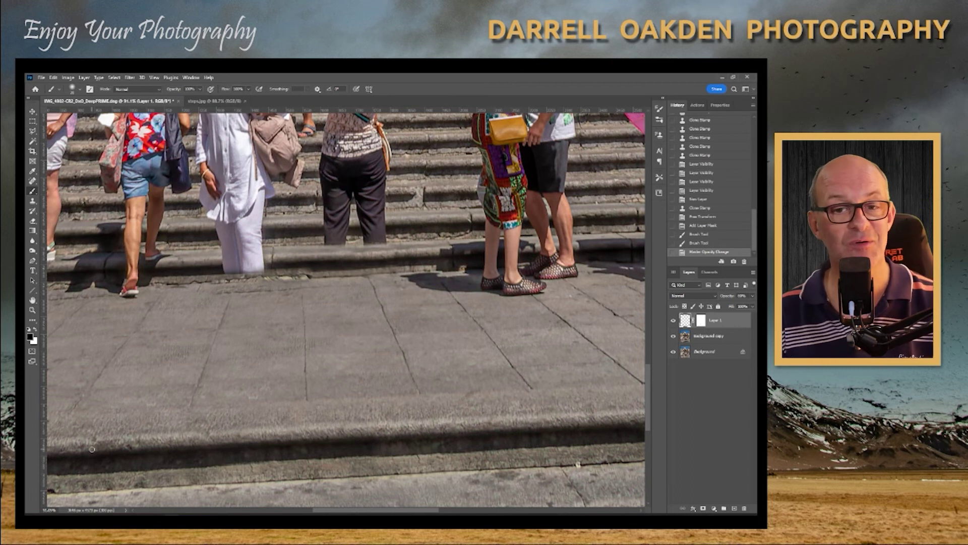
scroll(94, 442, "down", 8)
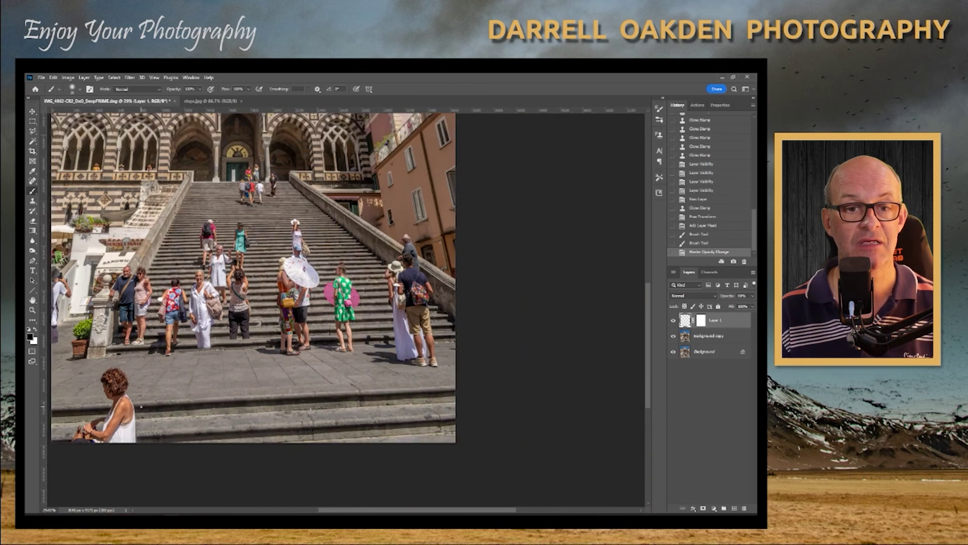
scroll(139, 407, "down", 2)
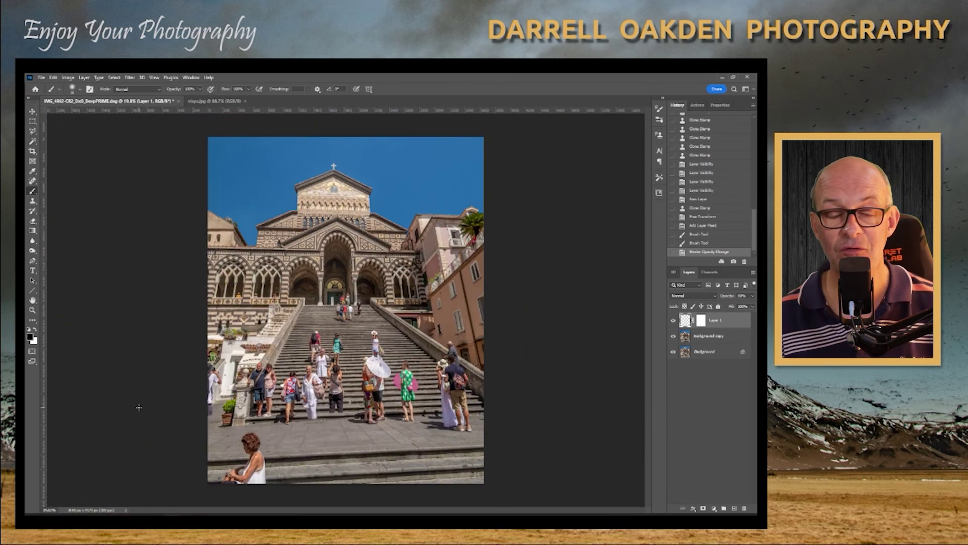